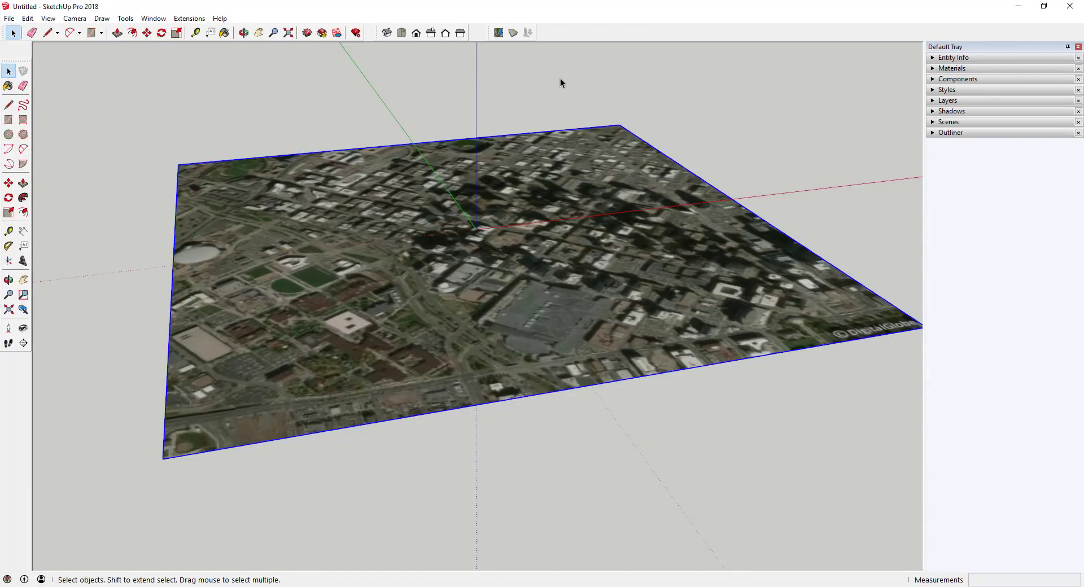
- Show the PlaceMaker toolbar, arrange it as a single row and open the PlaceMaker import dialog
right_click(614, 33)
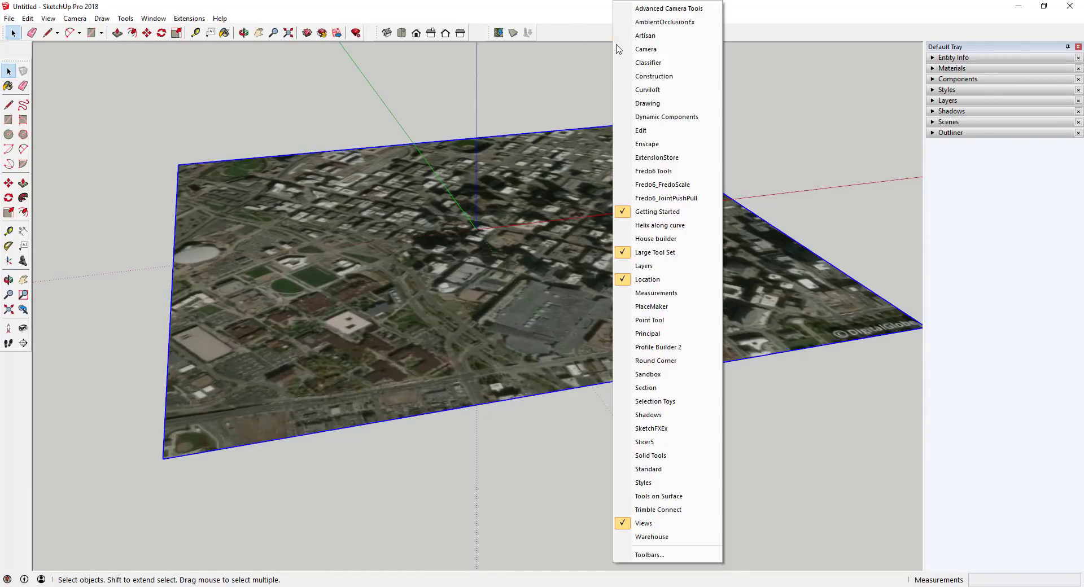
click(653, 317)
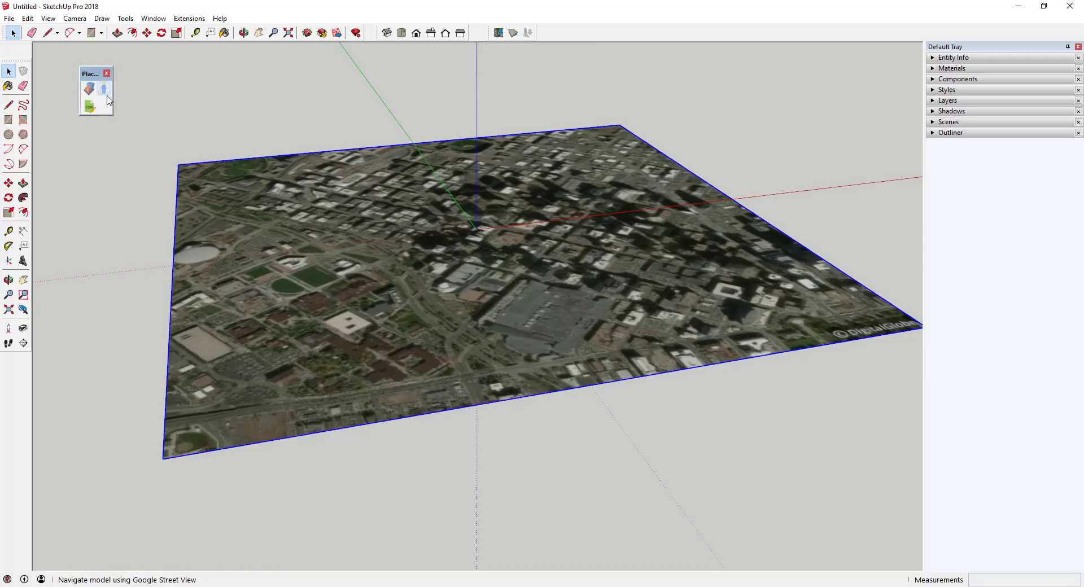
drag(114, 102, 138, 102)
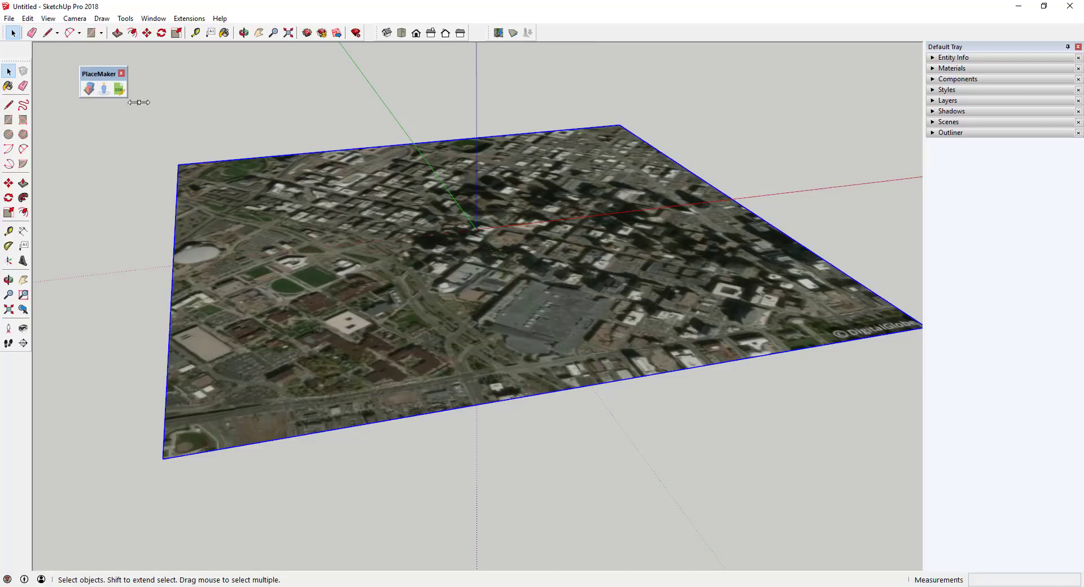
click(87, 92)
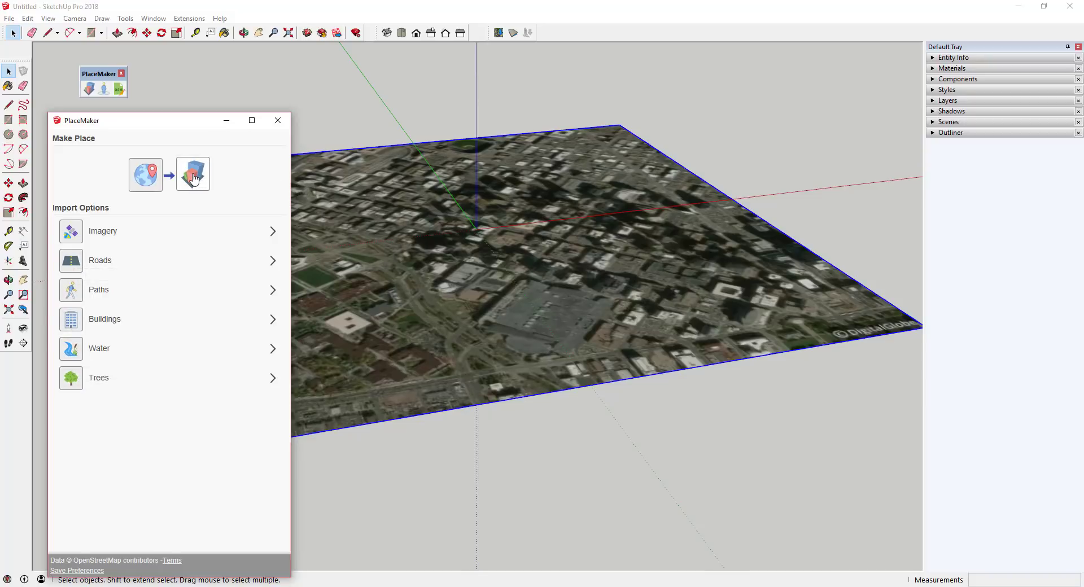
- Expand the Roads, Paths and Buildings import options and make the complete place for the selected city imagery
click(102, 261)
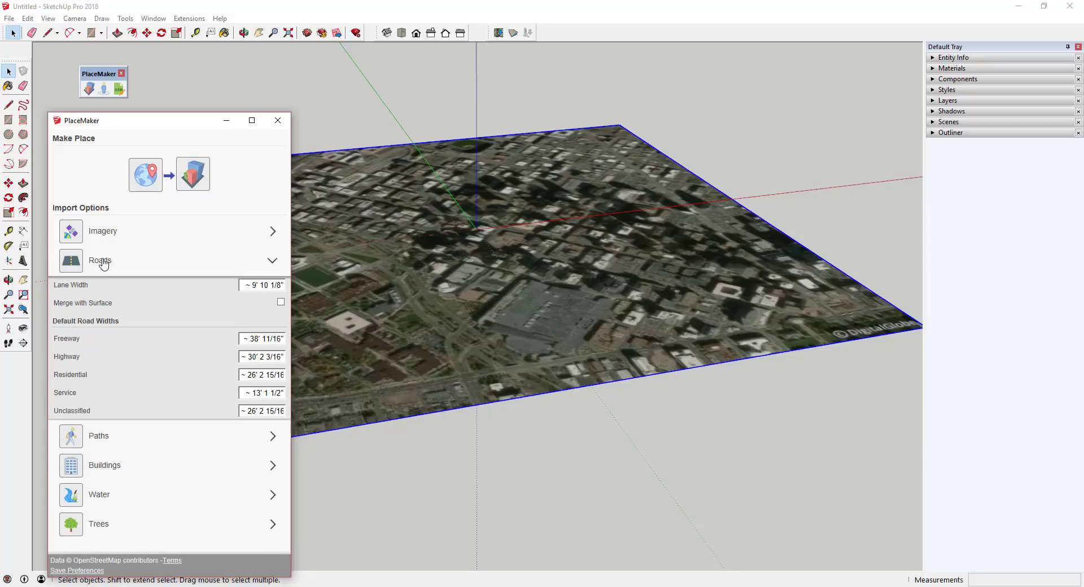
click(101, 436)
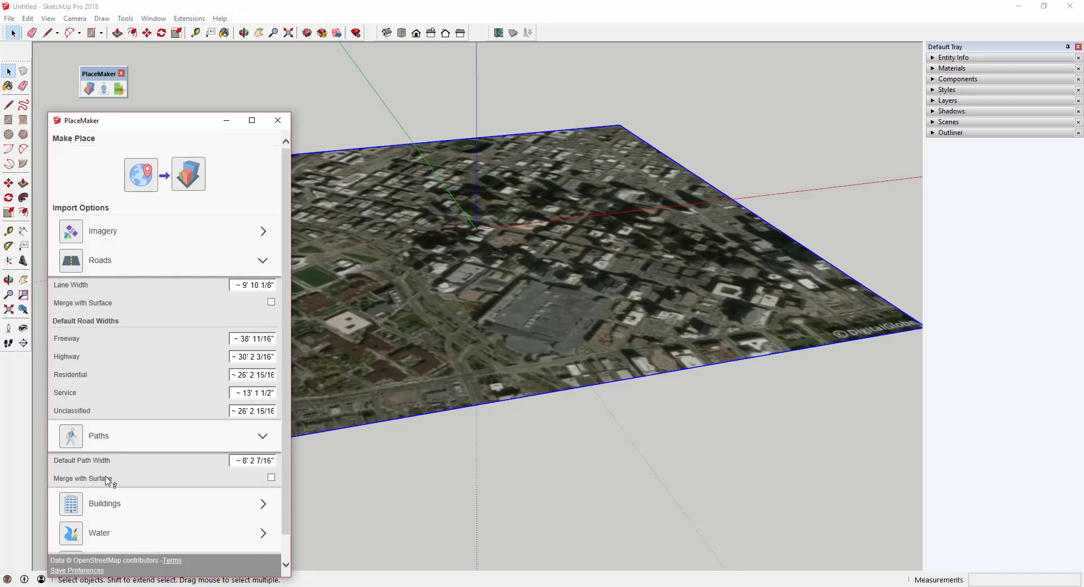
click(105, 505)
scroll(170, 388, down, 3)
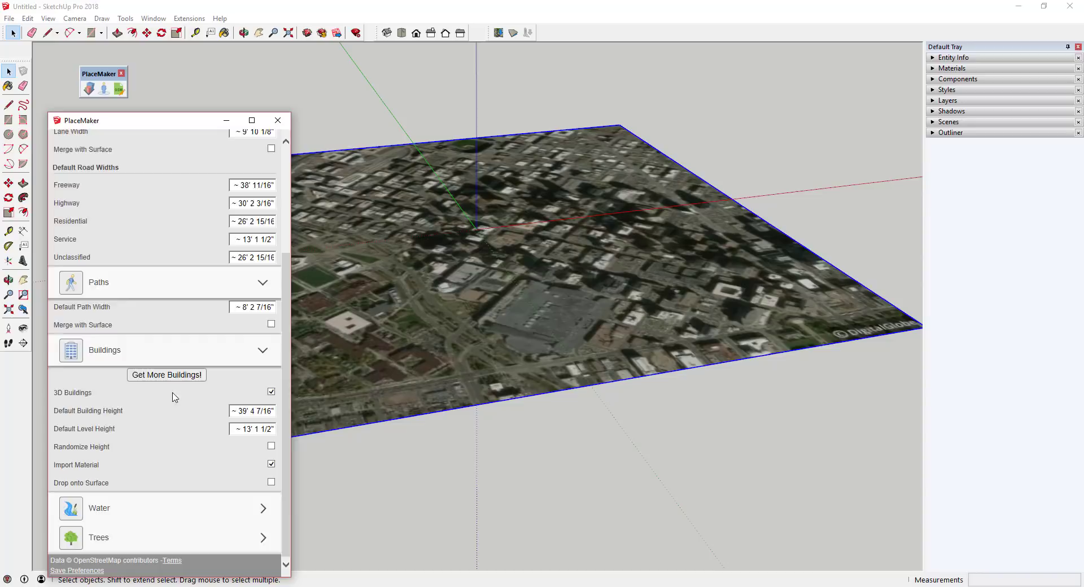
scroll(174, 394, up, 3)
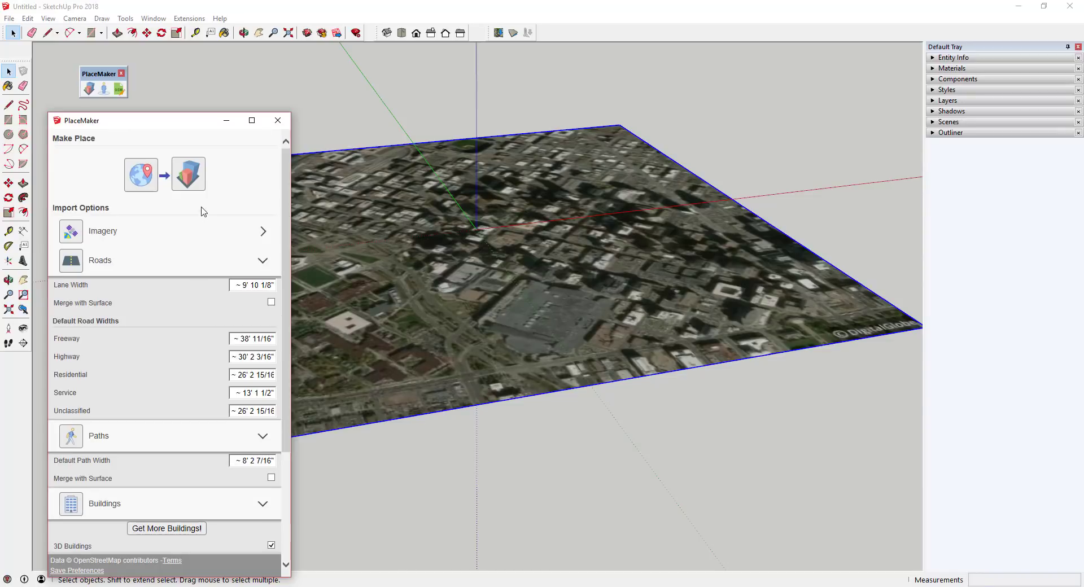
click(193, 175)
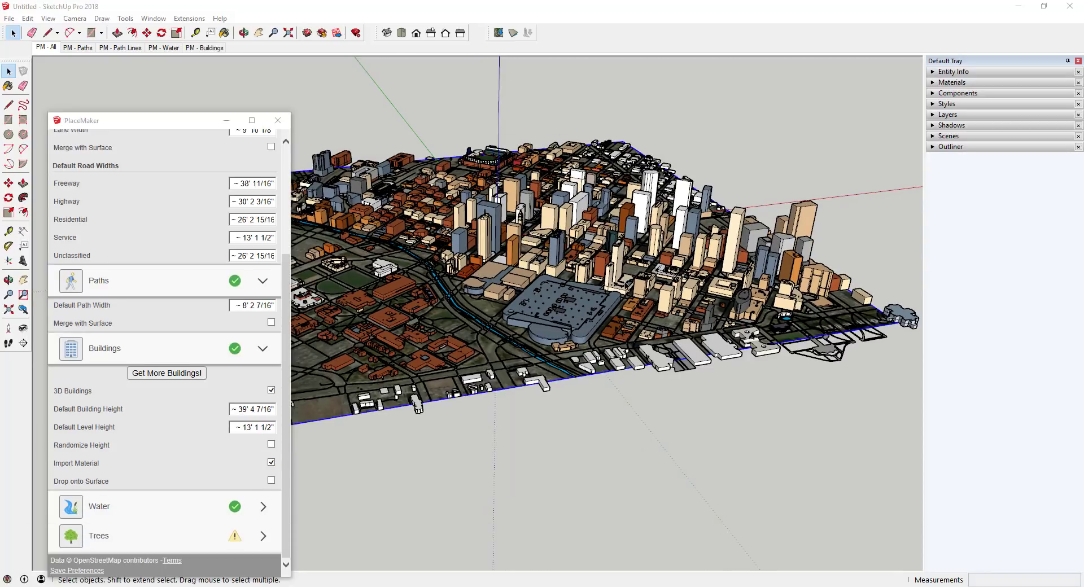
- Examine the imported city model from several angles, including the downtown towers, stadiums, river, paths and campus buildings
middle_drag(651, 292, 685, 343)
scroll(685, 344, up, 2)
scroll(686, 344, up, 5)
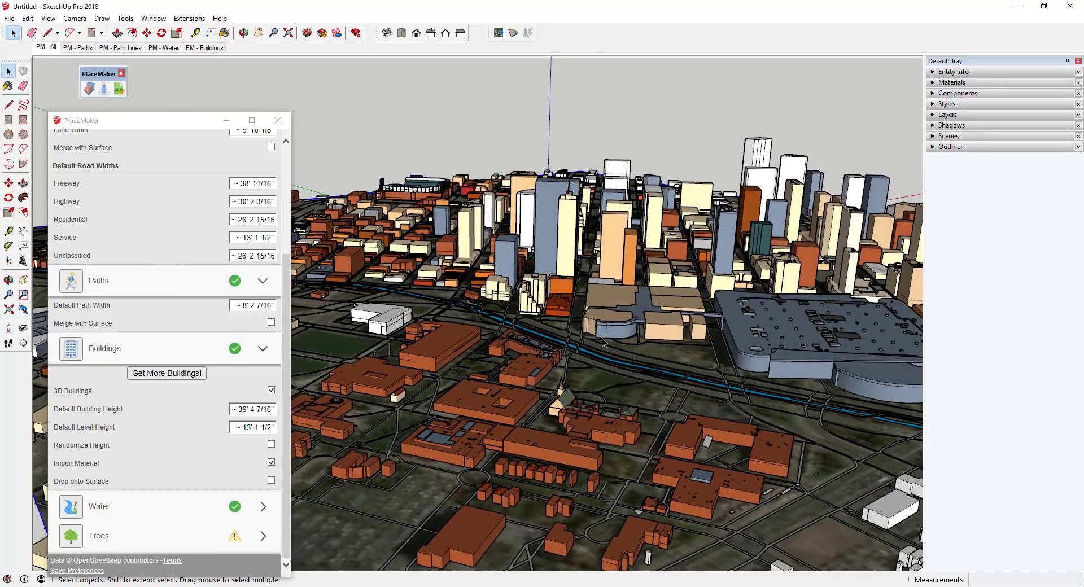
middle_drag(601, 338, 869, 358)
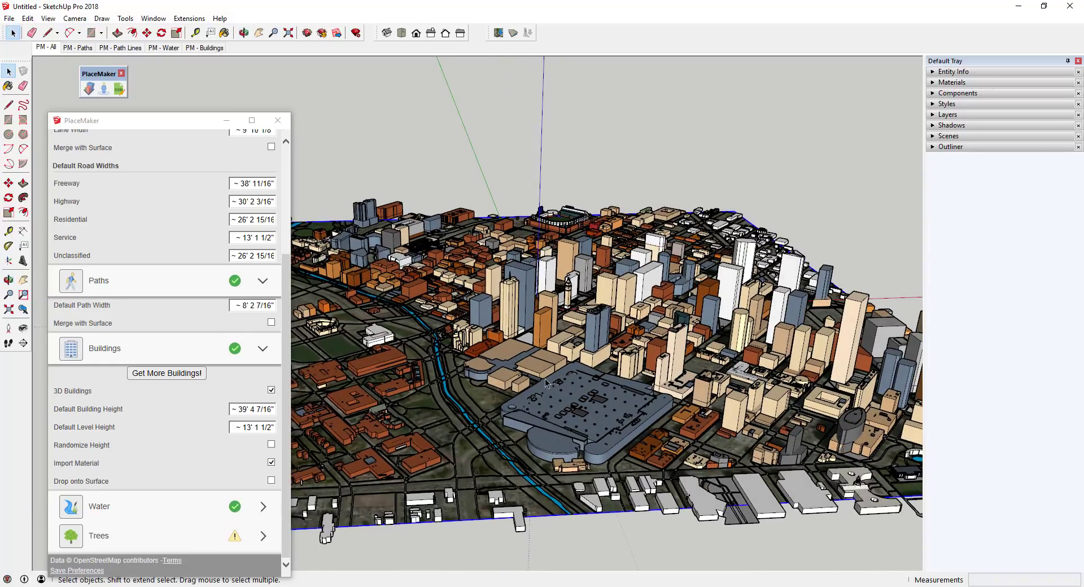
middle_drag(545, 384, 490, 375)
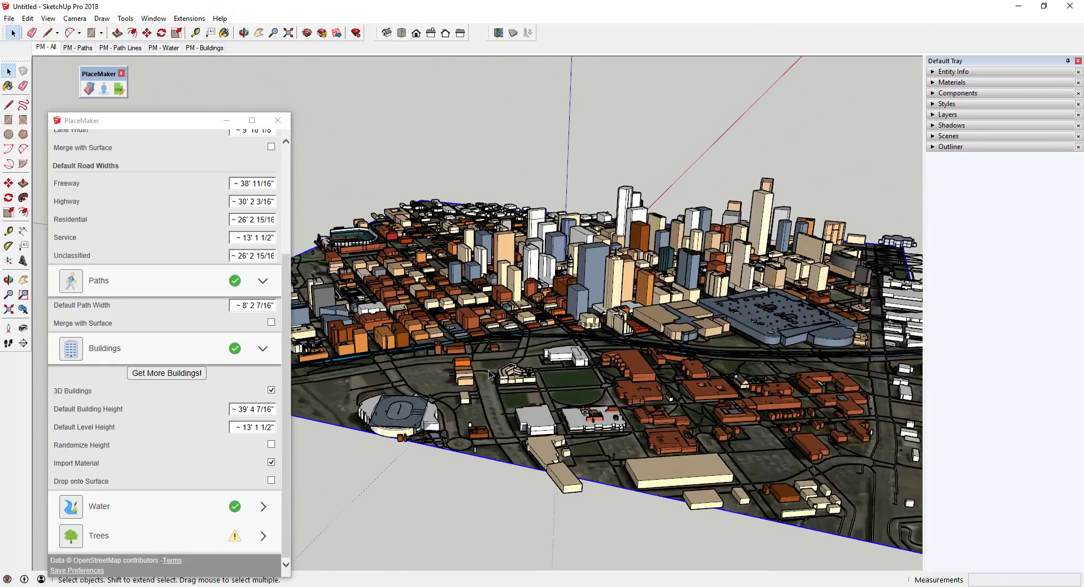
scroll(490, 375, up, 10)
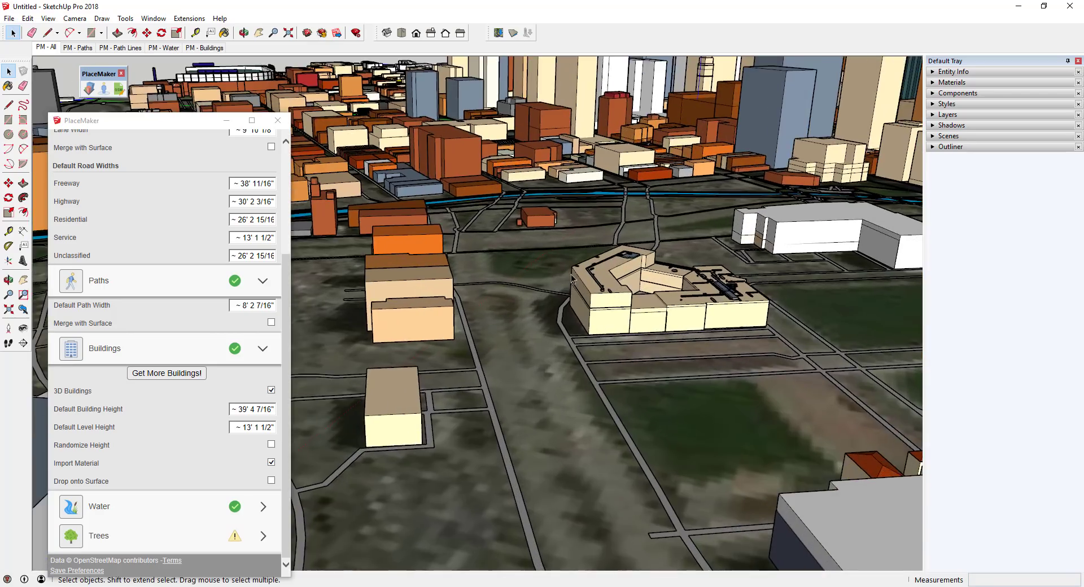
scroll(572, 277, down, 10)
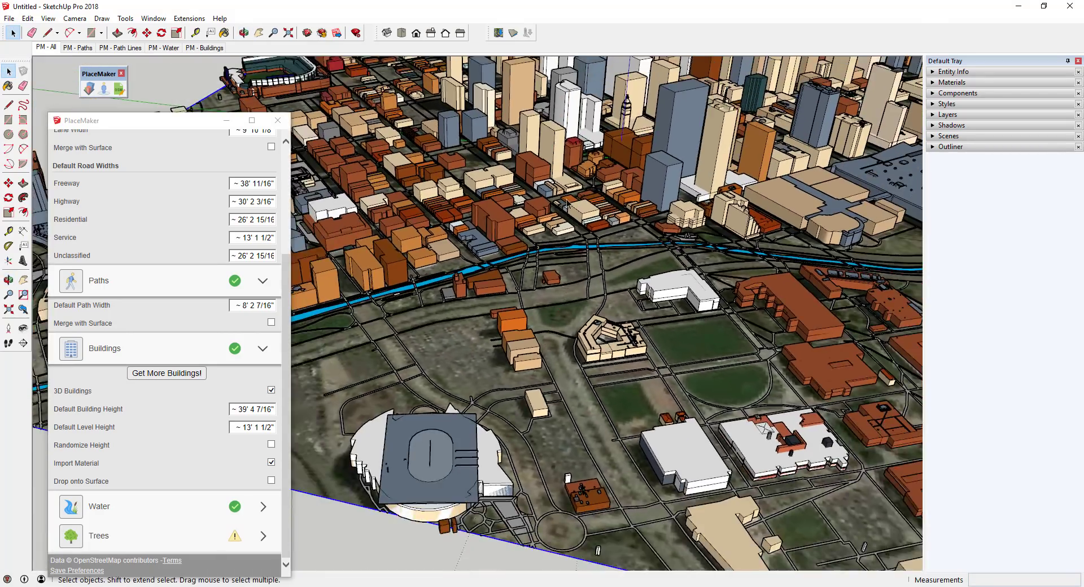
scroll(567, 203, down, 3)
shift+middle_drag(607, 201, 305, 319)
middle_drag(458, 286, 611, 449)
scroll(577, 251, up, 3)
scroll(576, 251, up, 4)
scroll(468, 239, down, 5)
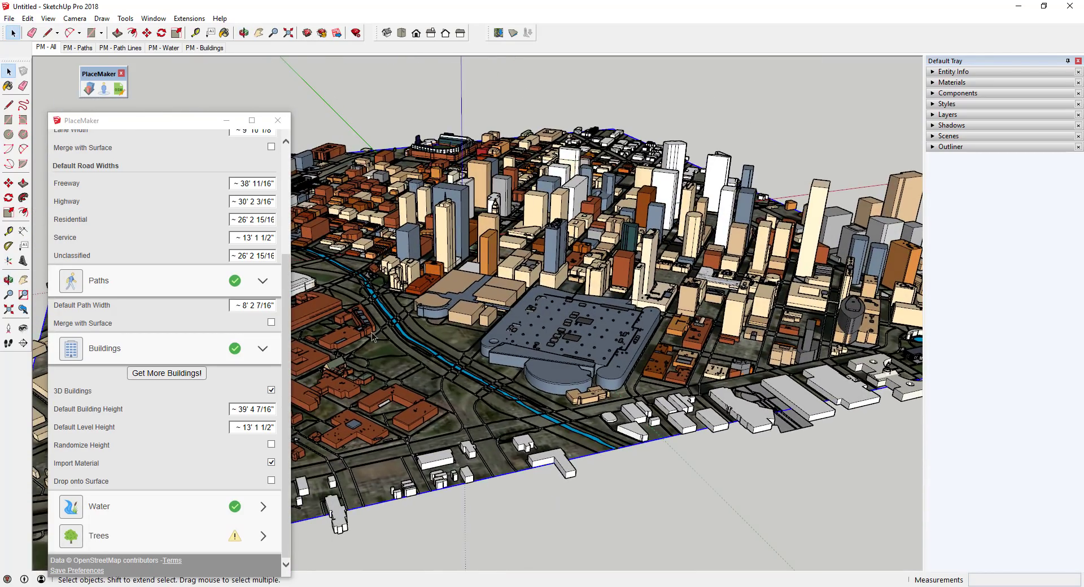
middle_drag(587, 233, 635, 343)
middle_drag(666, 296, 321, 390)
scroll(488, 177, up, 10)
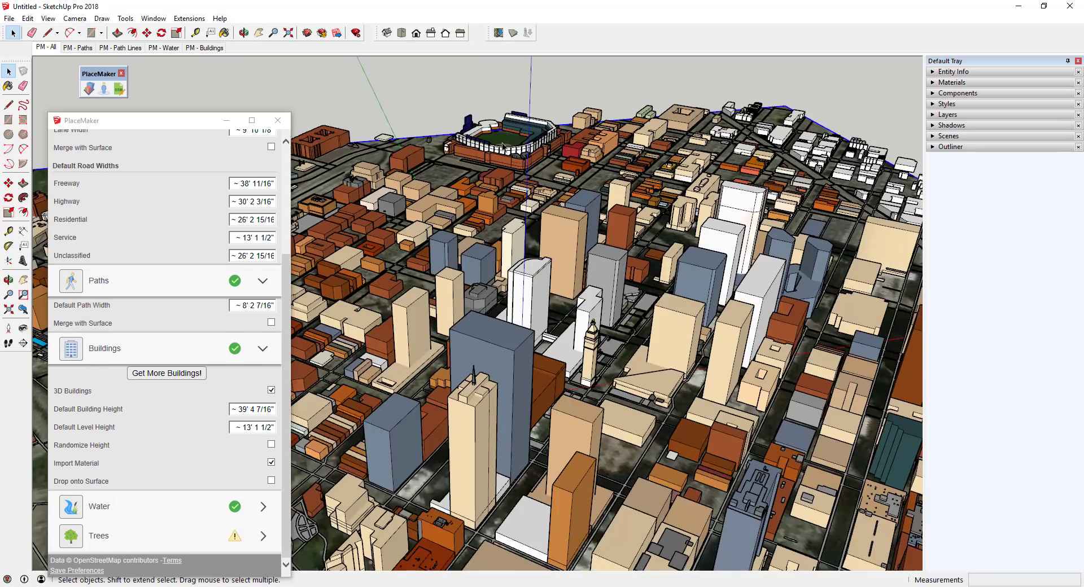
scroll(489, 176, down, 6)
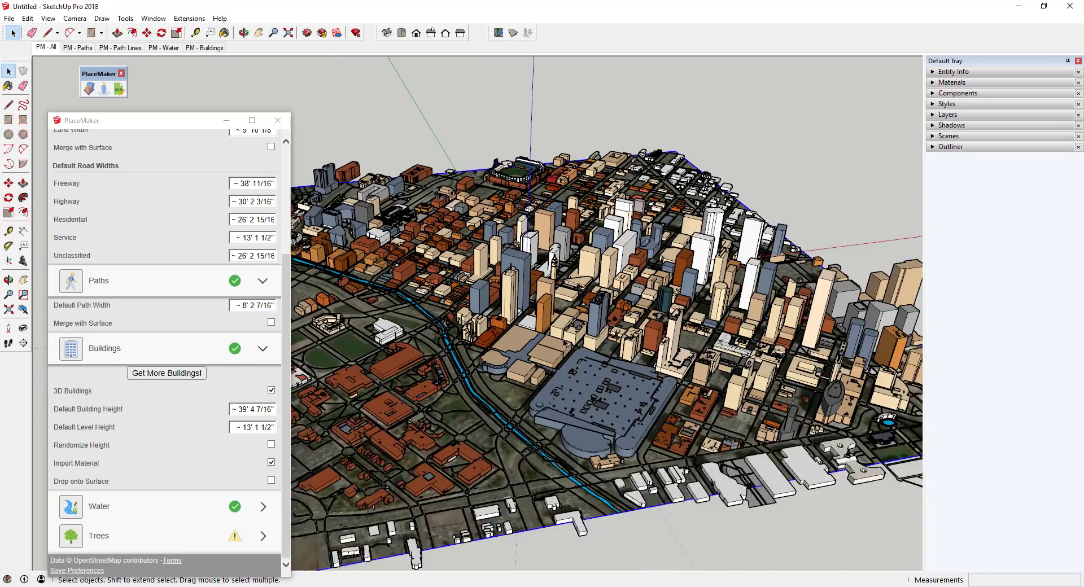
shift+middle_drag(568, 364, 564, 293)
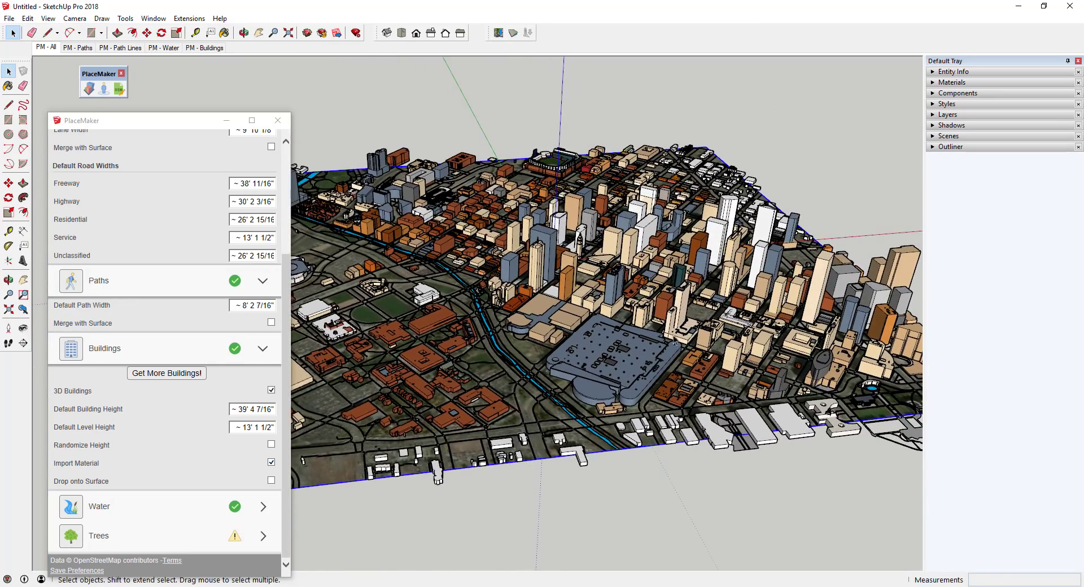
scroll(559, 283, up, 3)
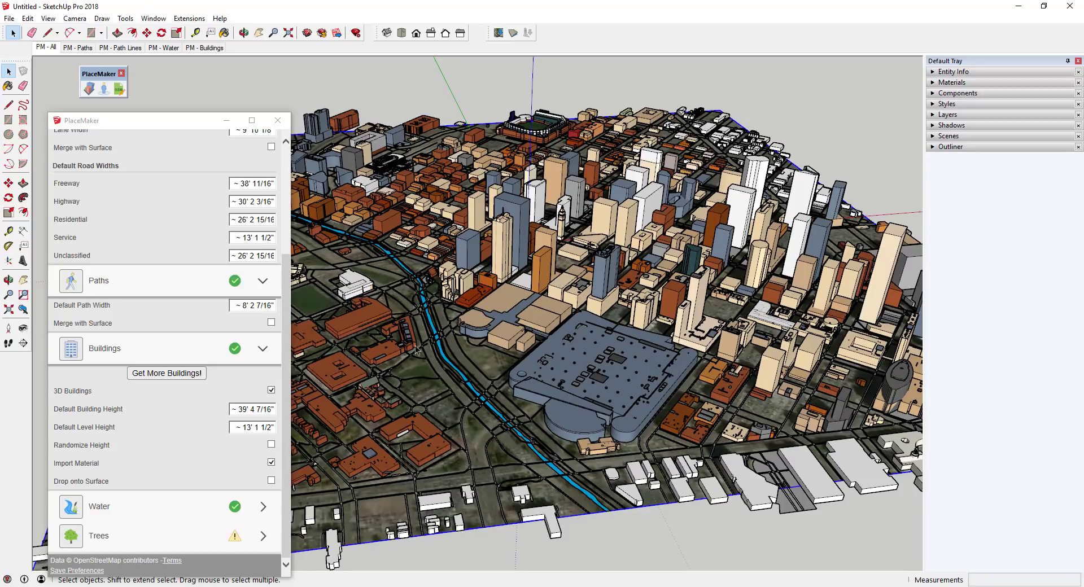
shift+middle_drag(453, 293, 627, 228)
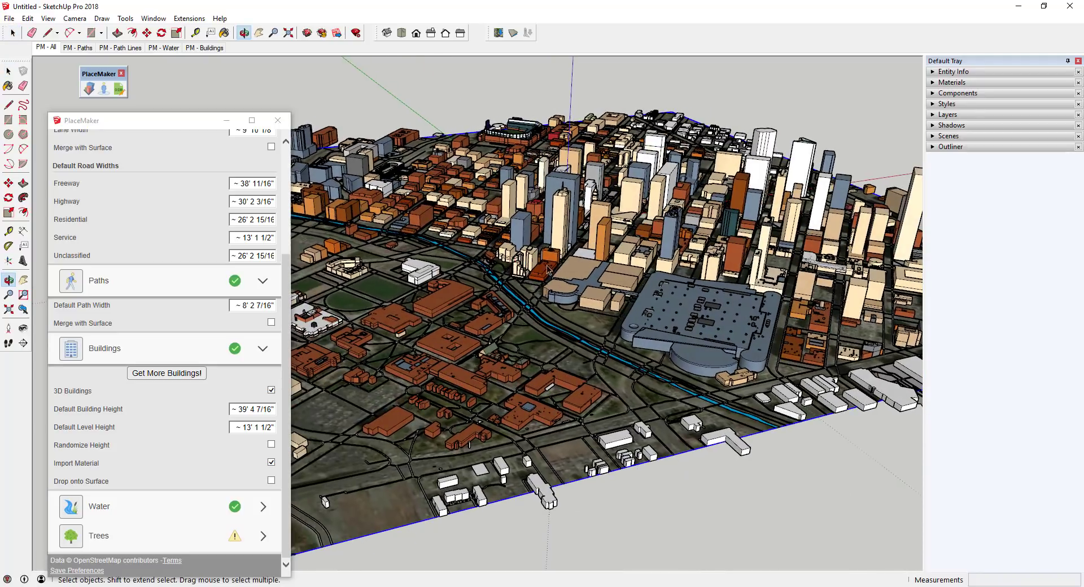
scroll(632, 225, down, 1)
scroll(633, 225, up, 3)
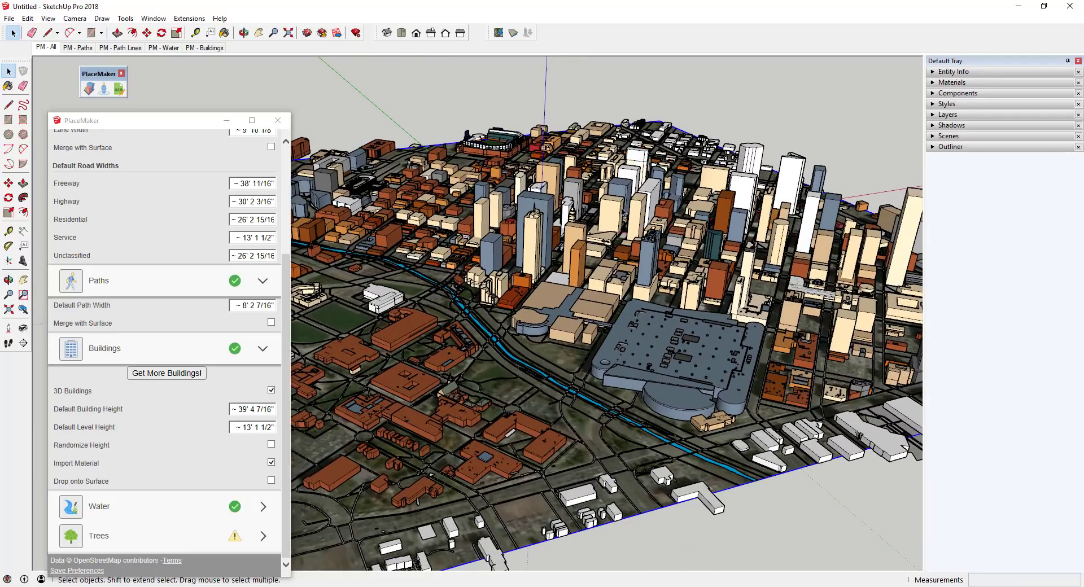
scroll(623, 214, up, 1)
scroll(623, 214, down, 2)
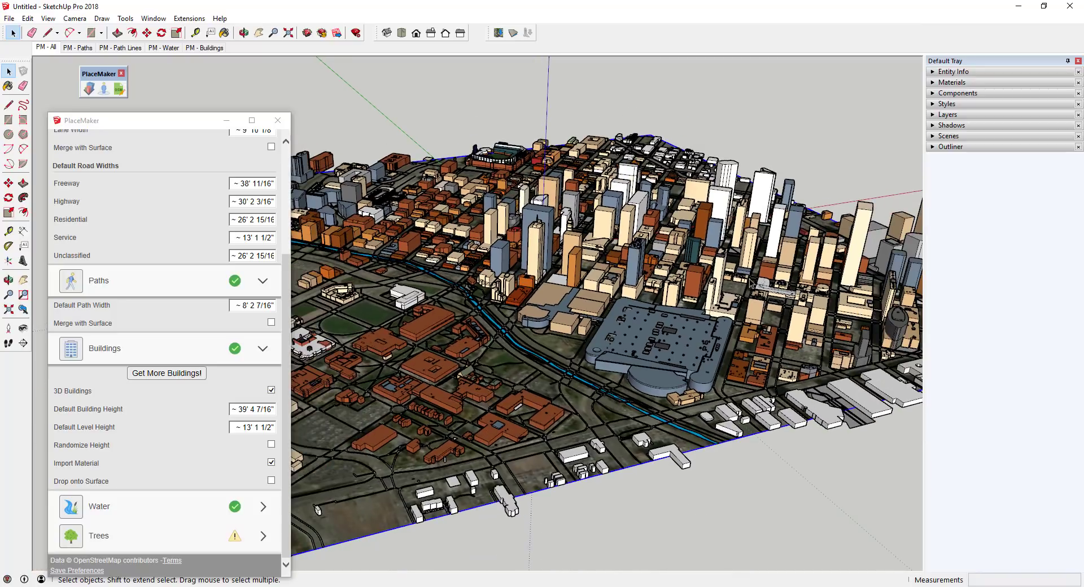
middle_drag(734, 275, 680, 270)
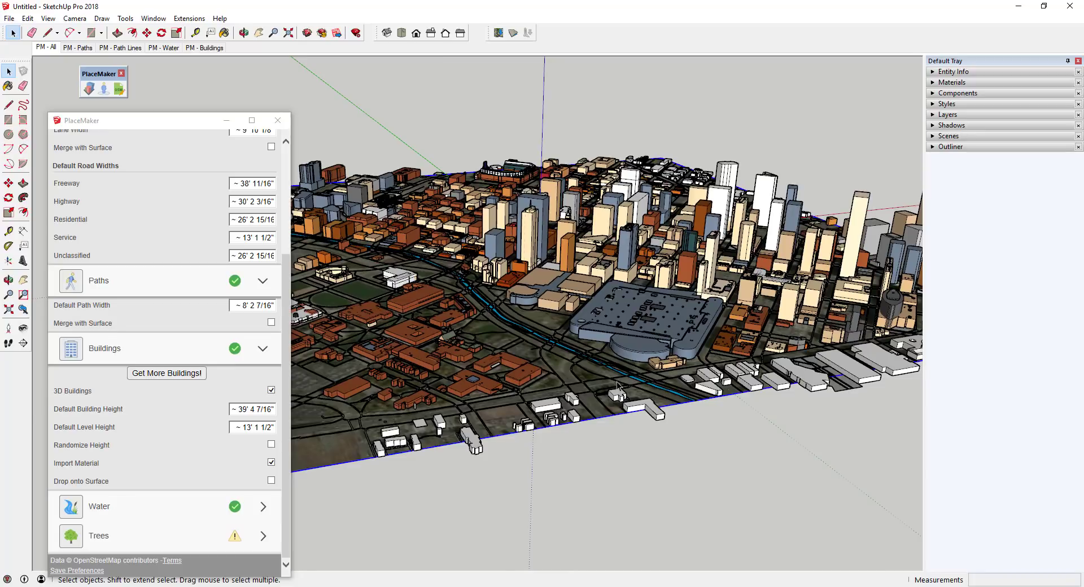
scroll(525, 288, up, 2)
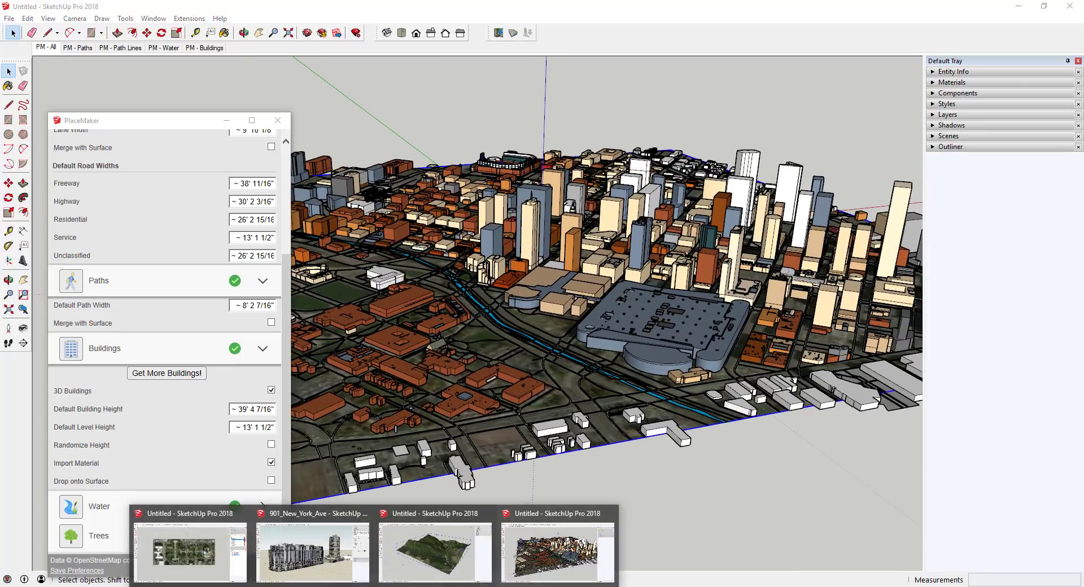
- Switch to the SketchUp window containing the mountain terrain and toggle its terrain off and back on
click(425, 558)
middle_drag(568, 283, 683, 313)
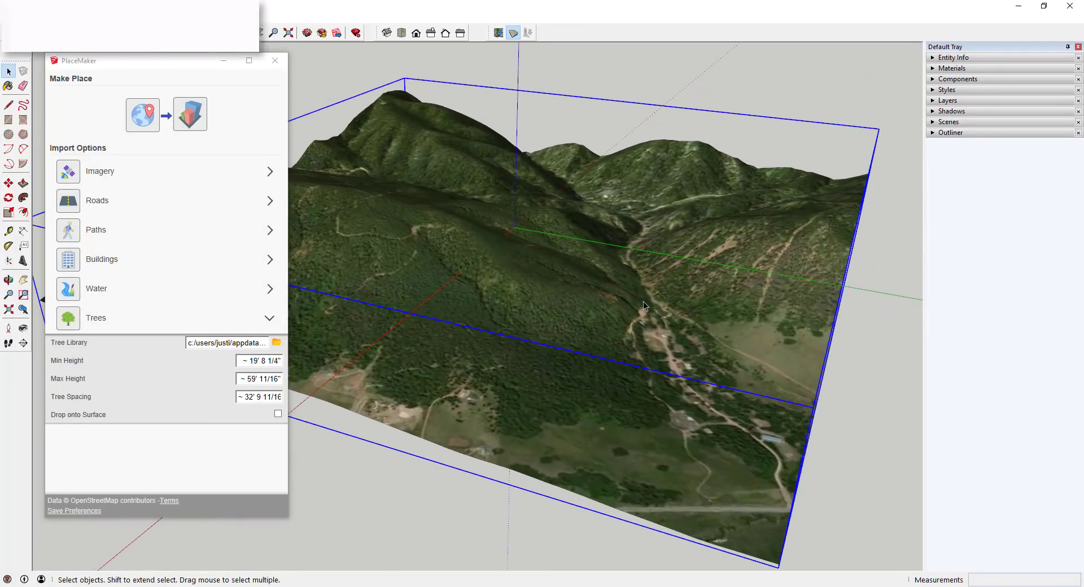
middle_drag(608, 305, 636, 288)
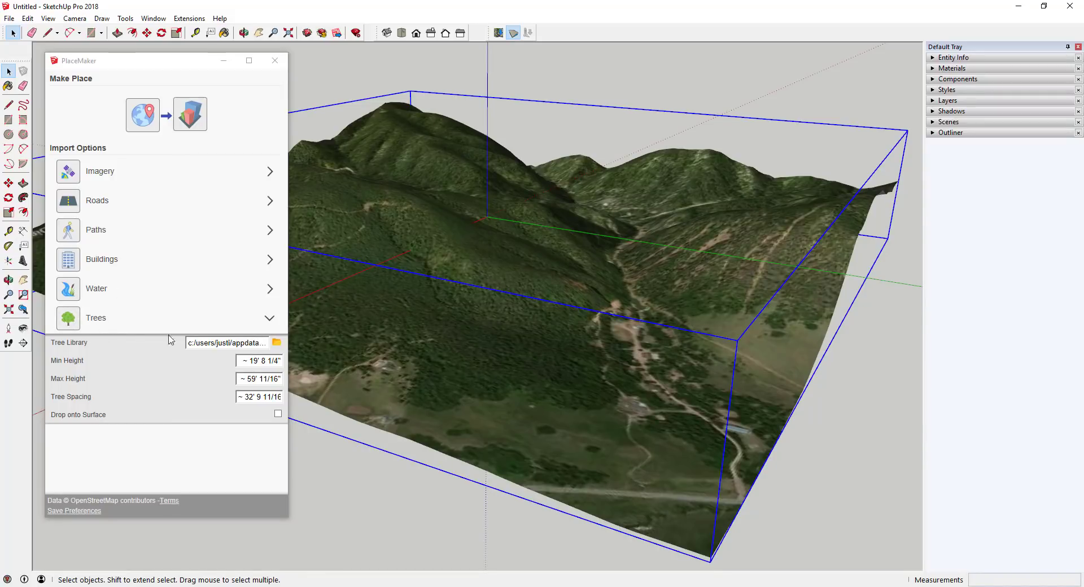
click(514, 33)
click(513, 34)
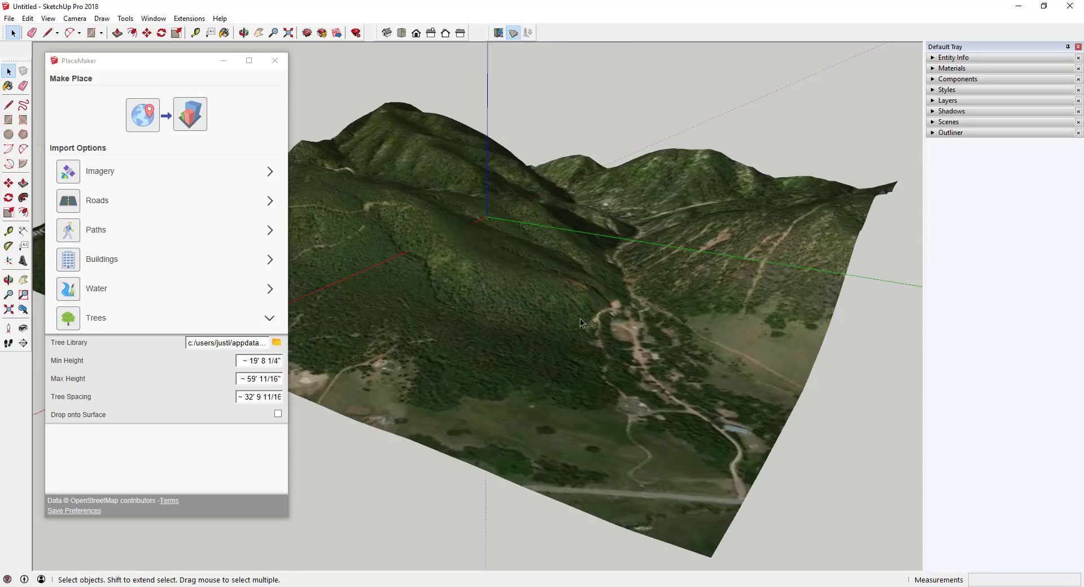
middle_drag(570, 315, 594, 310)
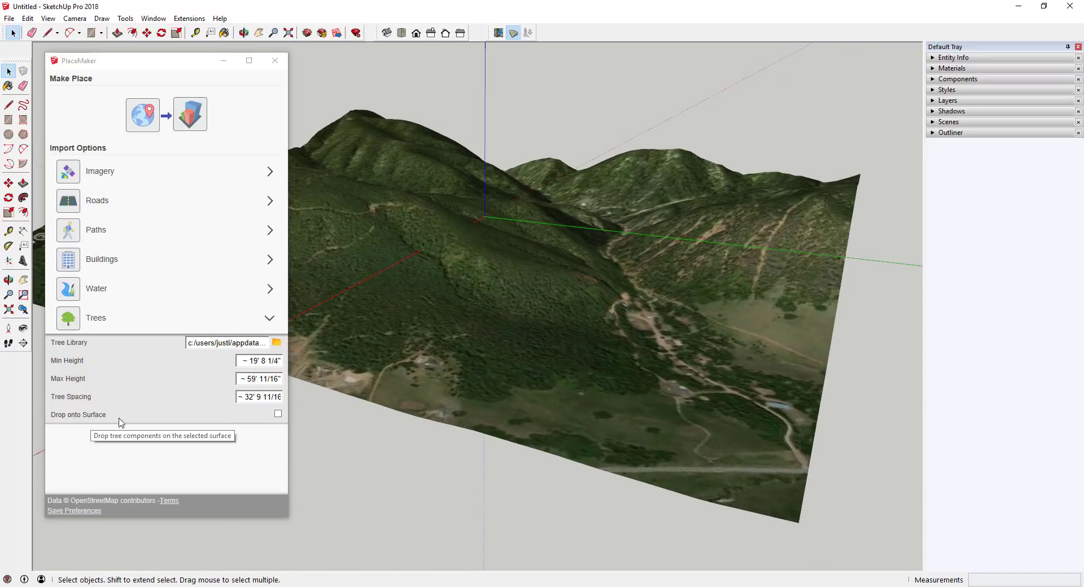
- Enable Drop onto Surface for the trees, accept the import duration warning, and set the feet value of Tree Spacing to 100
click(278, 413)
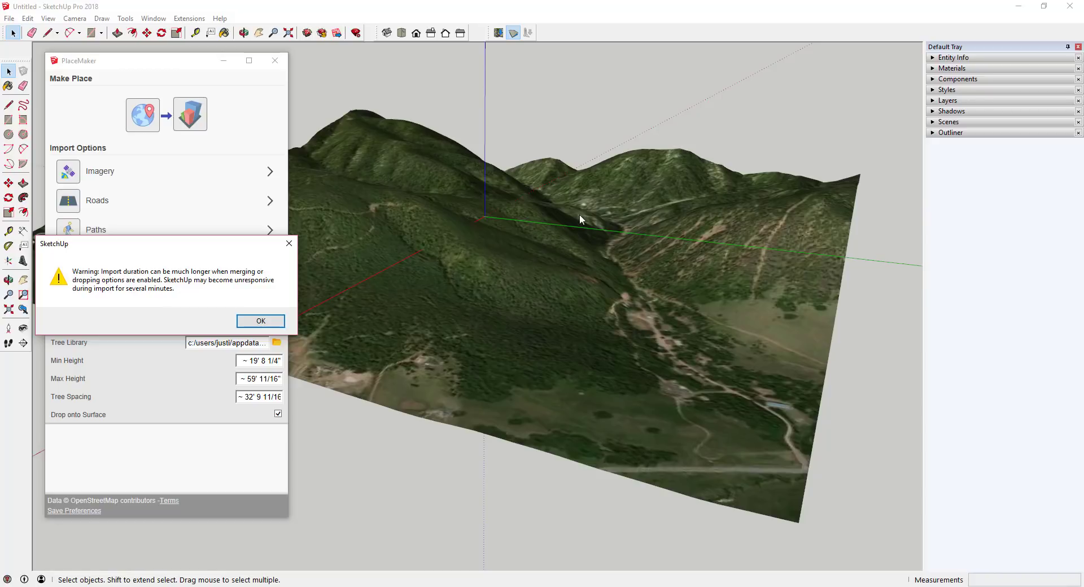
click(259, 321)
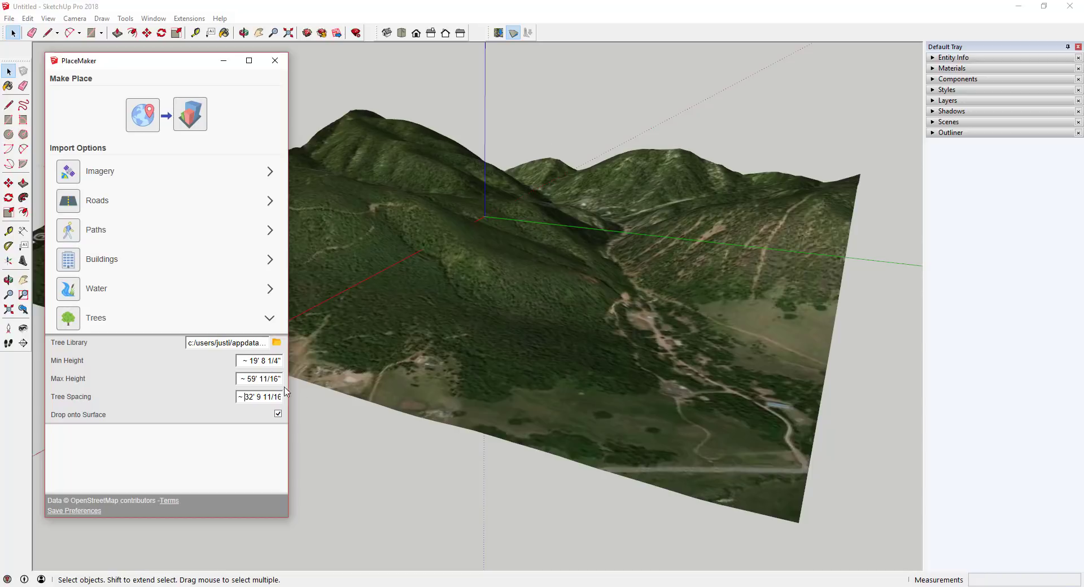
key(shift+Right)
key(shift+Right)
text(100)
middle_drag(701, 317, 700, 310)
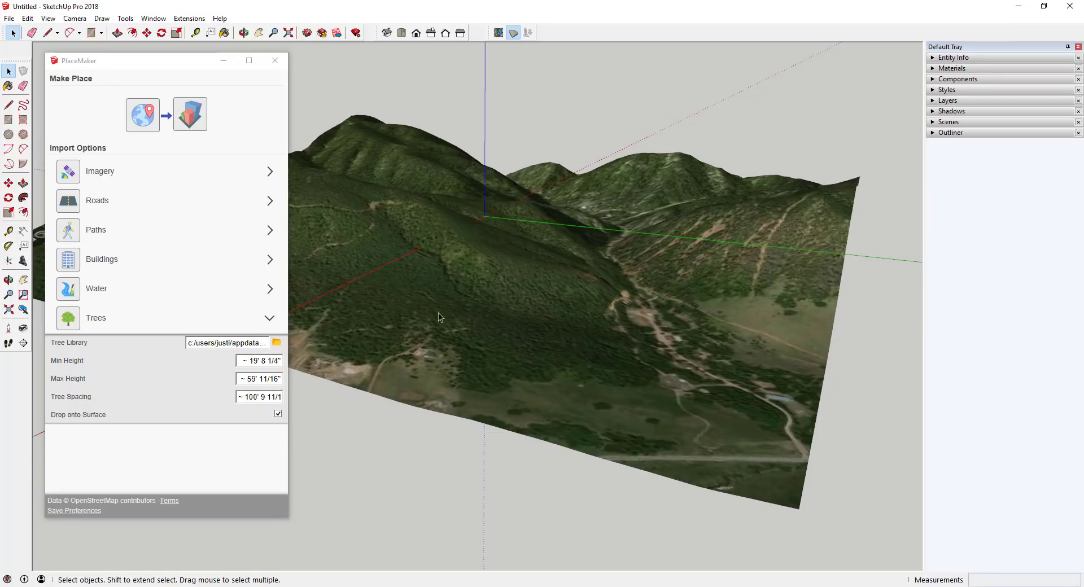
- Select the mountain terrain group and import the PlaceMaker trees onto its surface
click(67, 317)
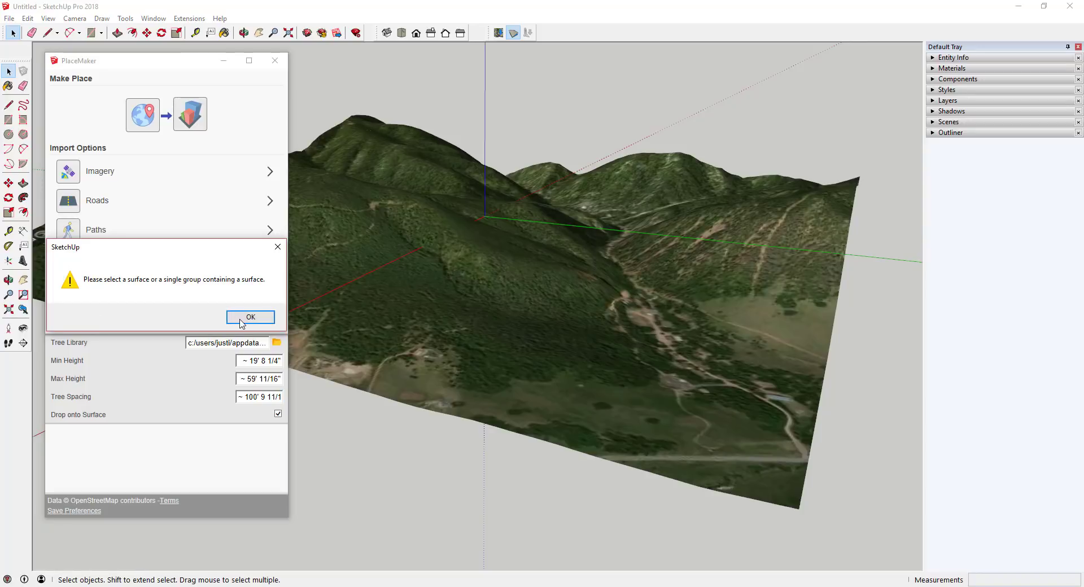
click(250, 317)
click(550, 300)
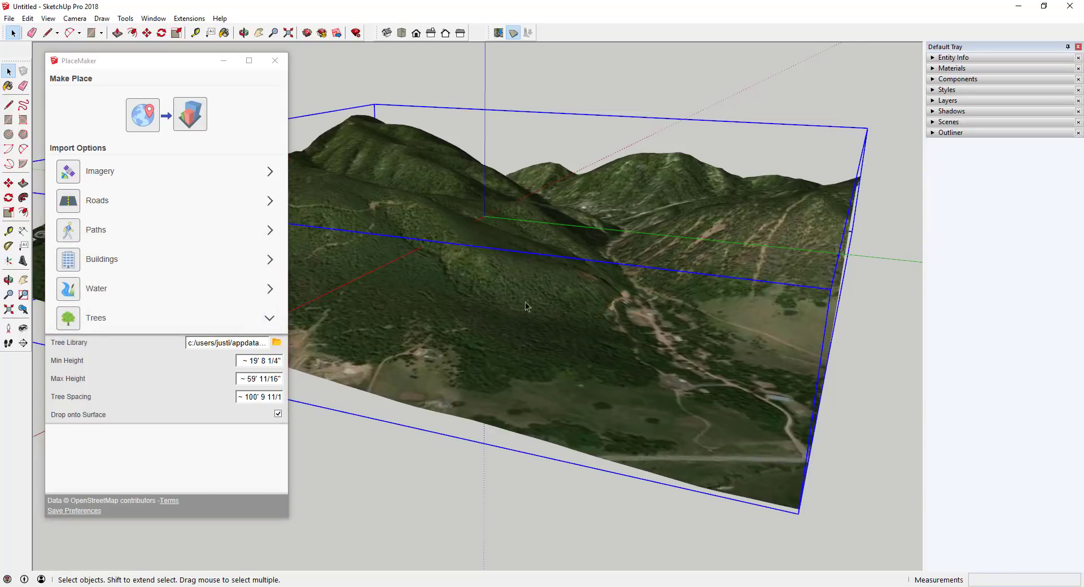
click(68, 318)
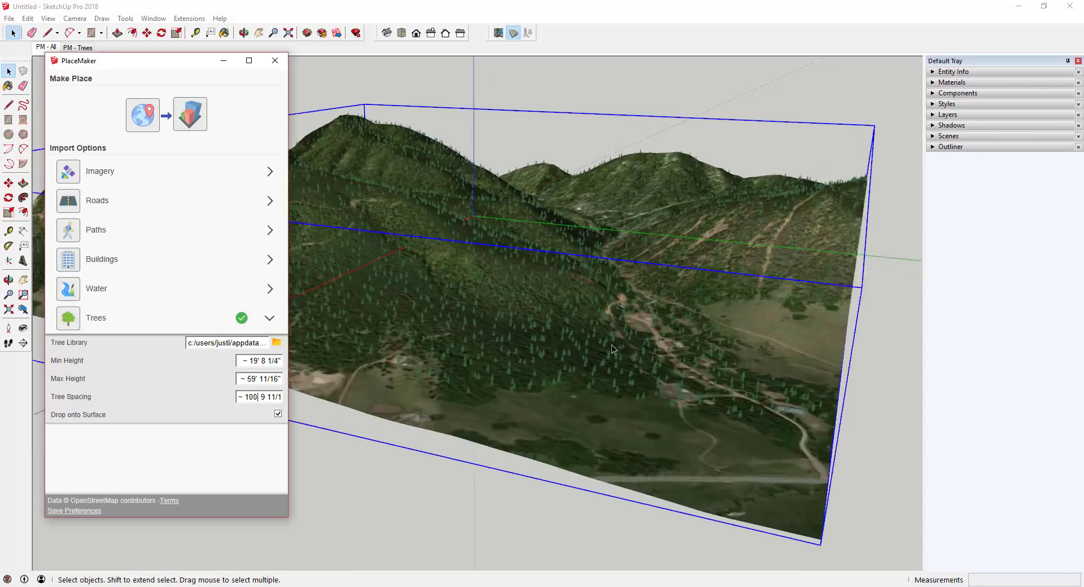
middle_drag(611, 344, 603, 315)
scroll(602, 309, down, 2)
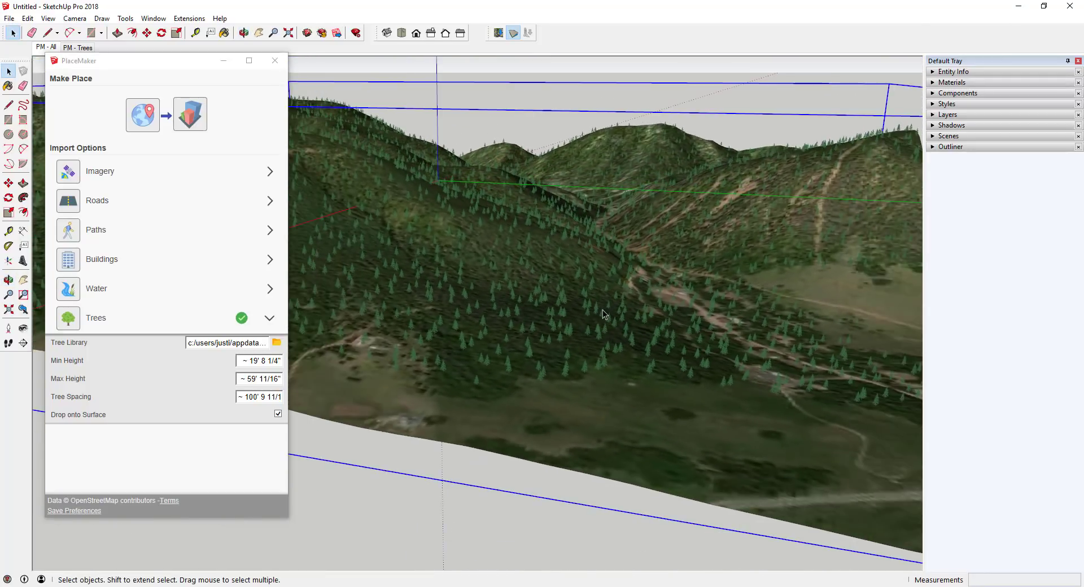
- Set the feet value of Tree Spacing to 25, import the trees onto the mountain terrain, and view the denser forest
click(246, 400)
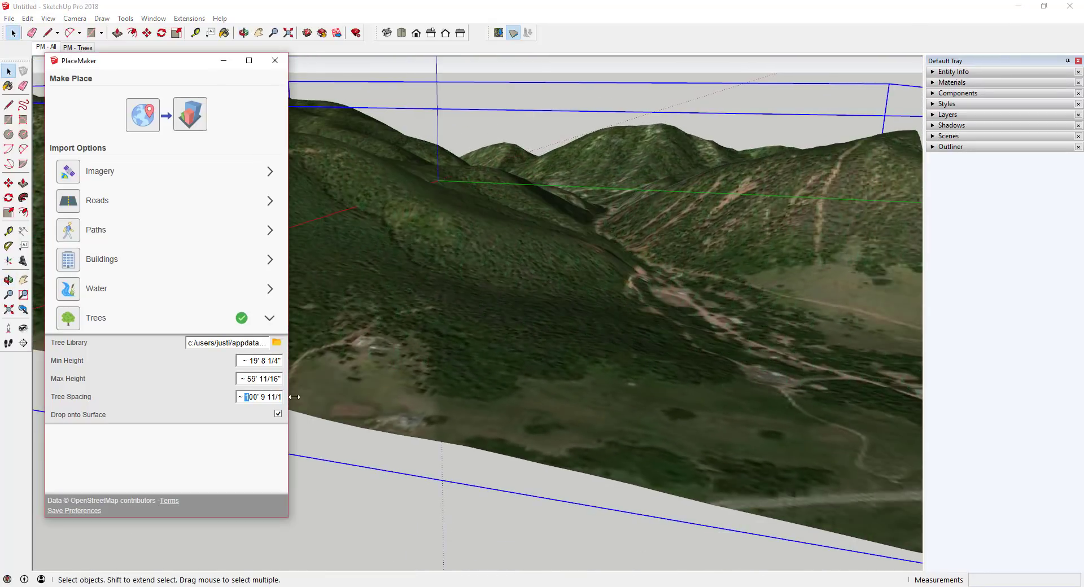
key(shift+Right)
key(shift+Right)
text(25)
click(57, 320)
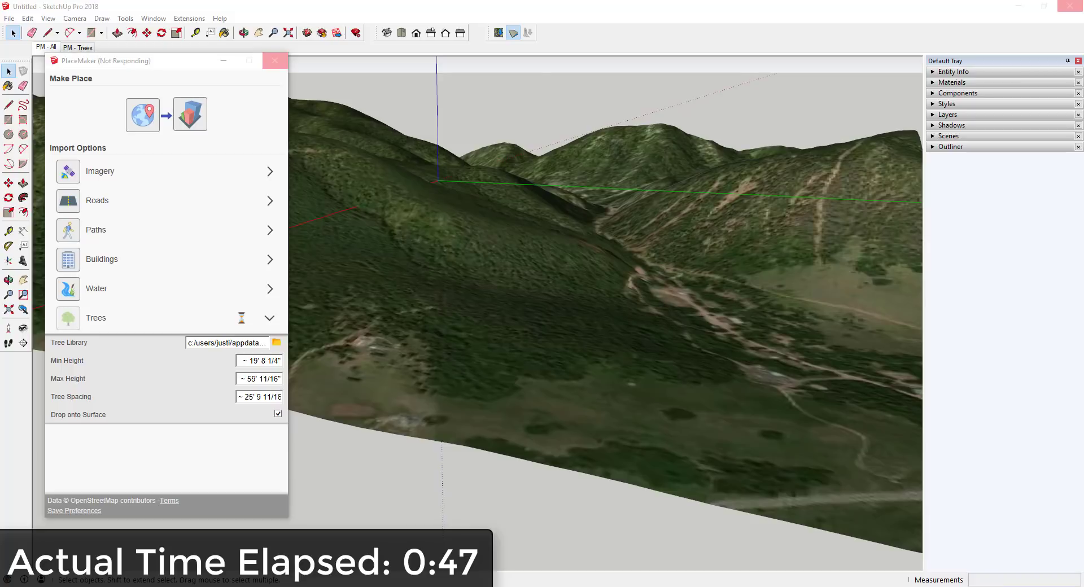
middle_drag(556, 262, 617, 248)
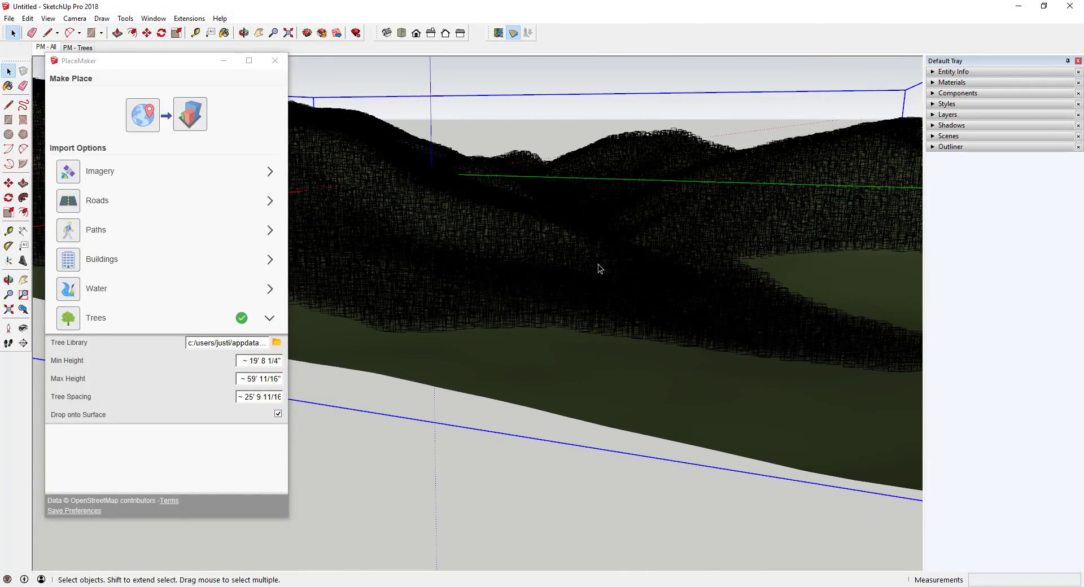
middle_drag(738, 317, 704, 315)
scroll(621, 289, down, 3)
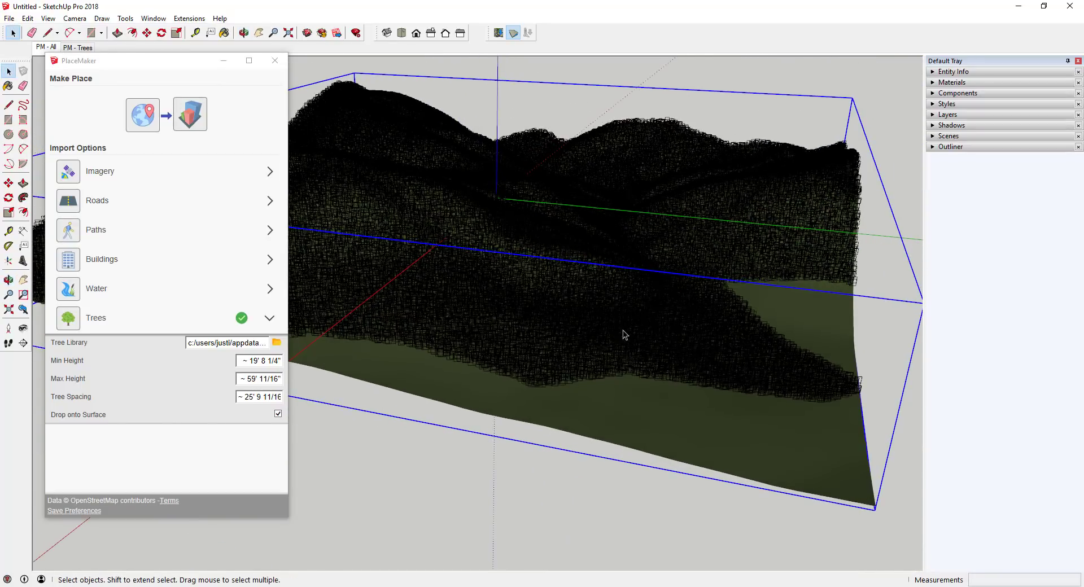
- Switch to OpenStreetMap in the browser and examine the mapped woodland around Palmer Lake, Monument and the nearby residential areas
mouse_move(401, 586)
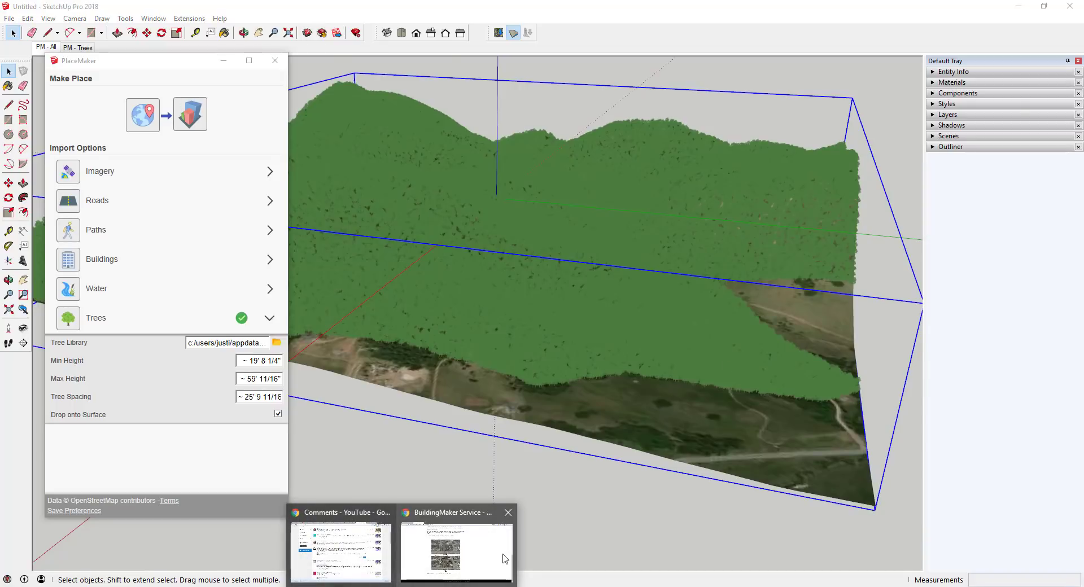
click(458, 543)
click(84, 8)
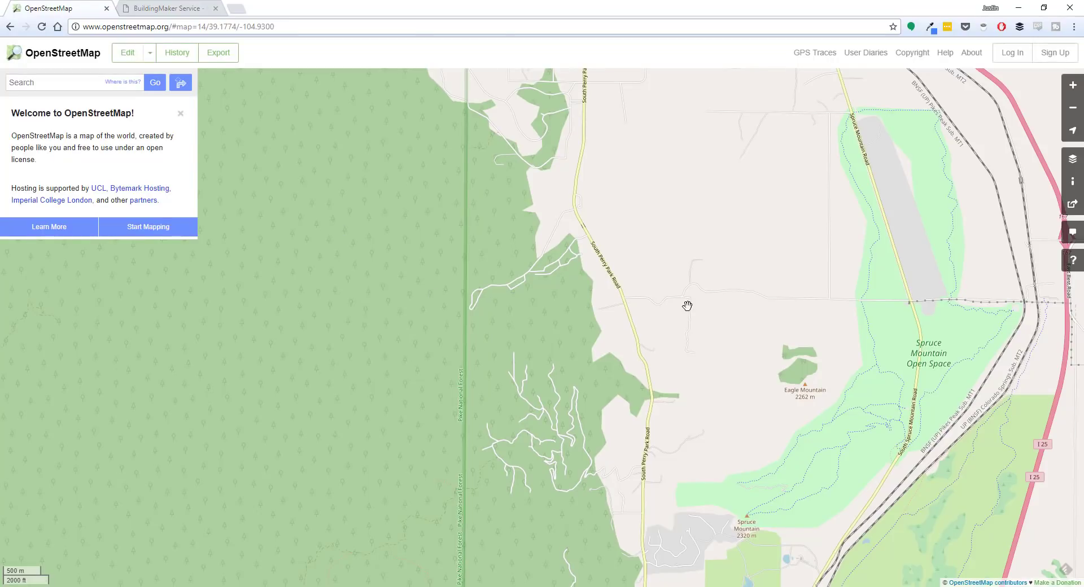
scroll(547, 301, down, 1)
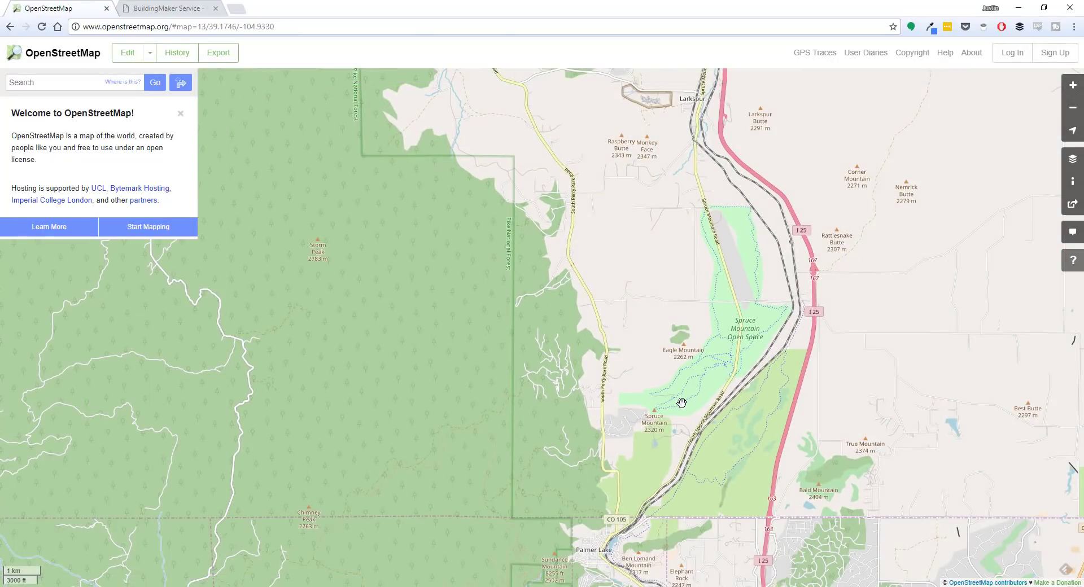
drag(682, 404, 604, 244)
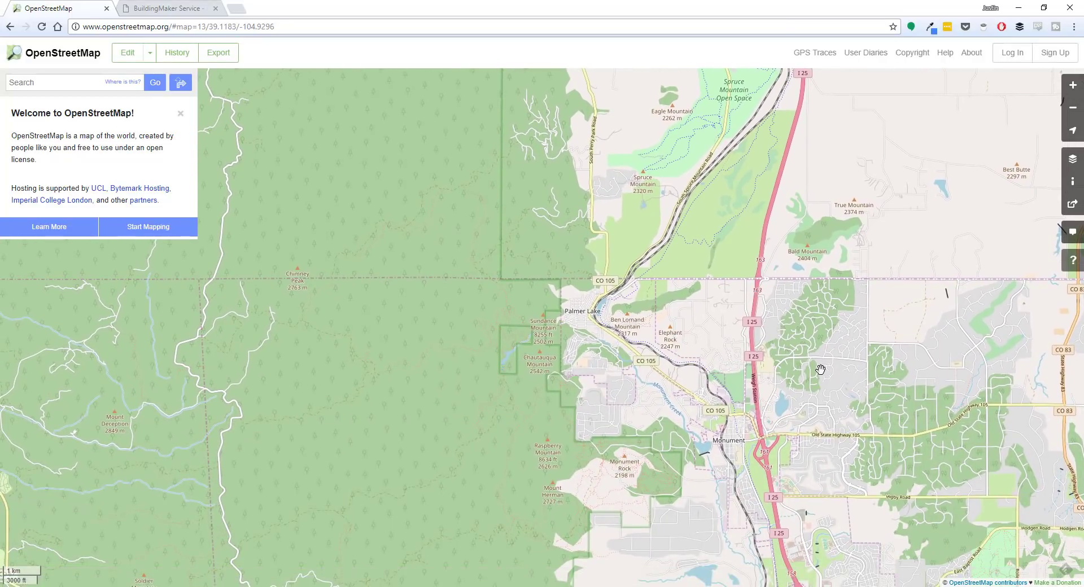
scroll(834, 328, up, 2)
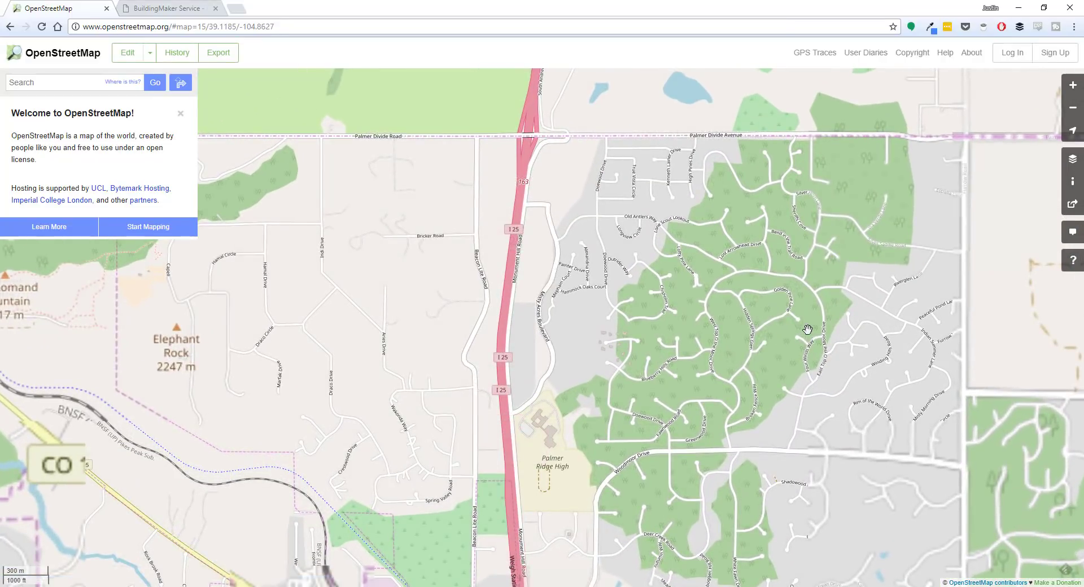
scroll(702, 306, down, 1)
drag(478, 287, 636, 287)
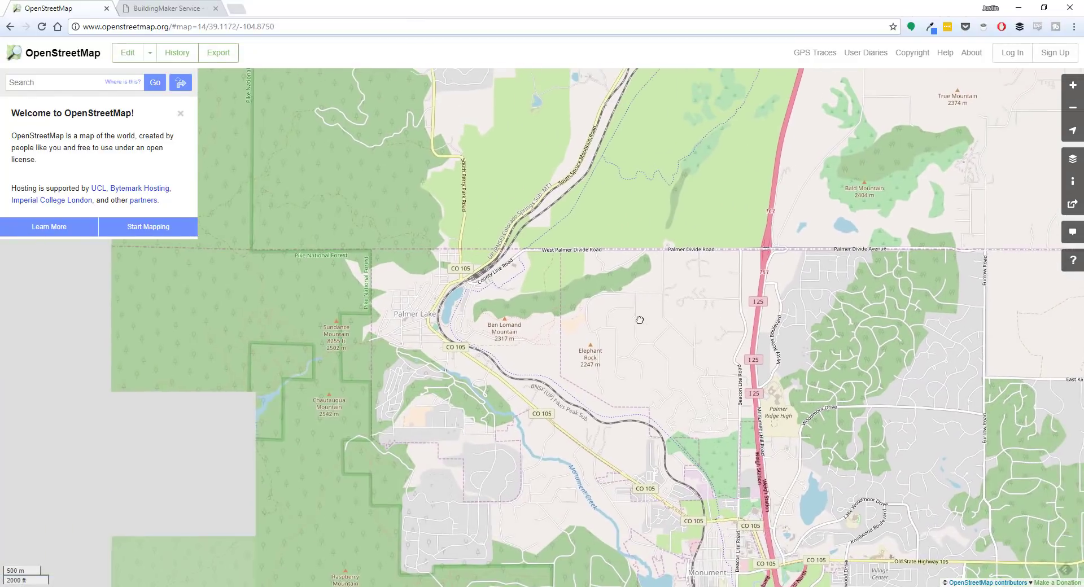
- Examine the wooded areas of Pike National Forest on the map, moving north past Larkspur to the Littleton area
drag(370, 198, 577, 310)
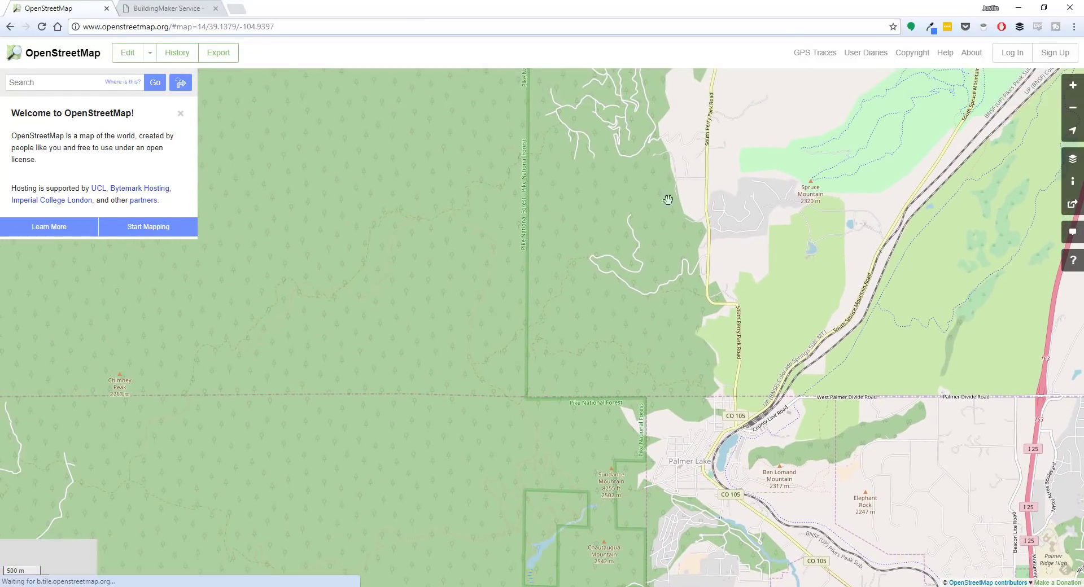
drag(629, 176, 633, 321)
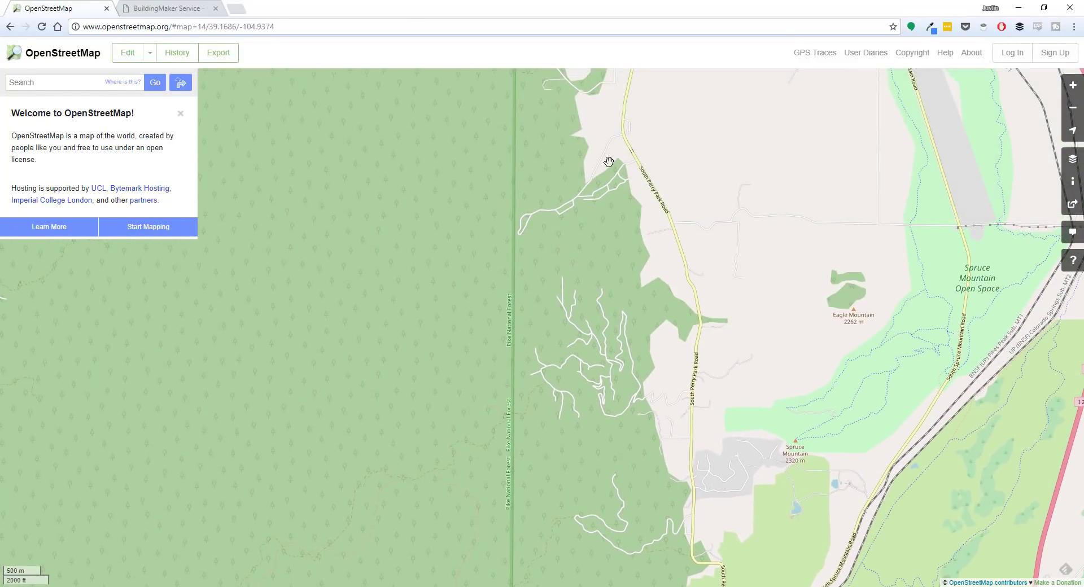
drag(593, 169, 593, 316)
drag(425, 266, 541, 288)
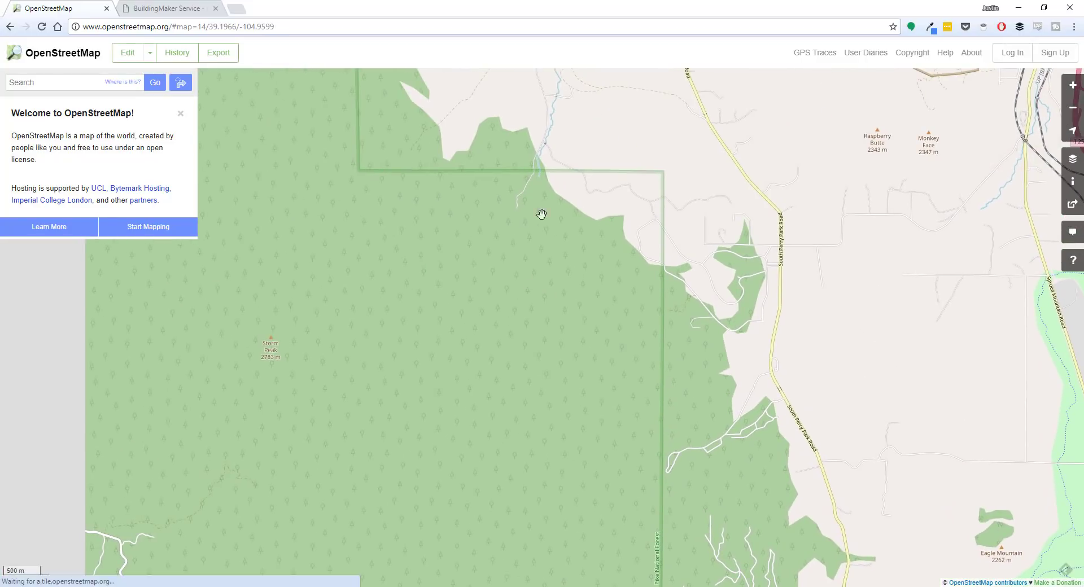
drag(629, 249, 607, 307)
scroll(607, 307, down, 1)
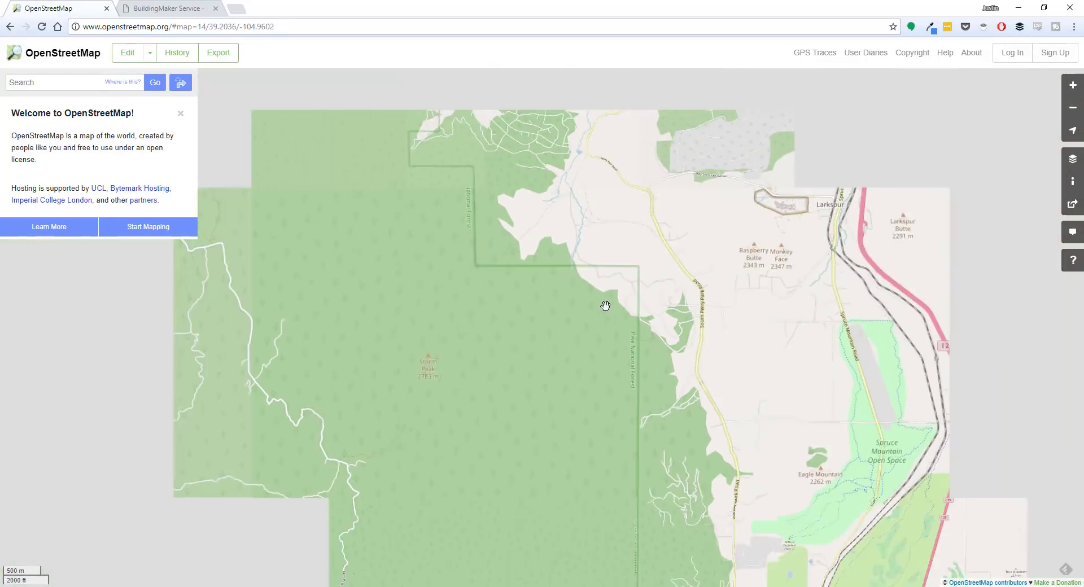
drag(694, 206, 685, 288)
scroll(685, 287, down, 1)
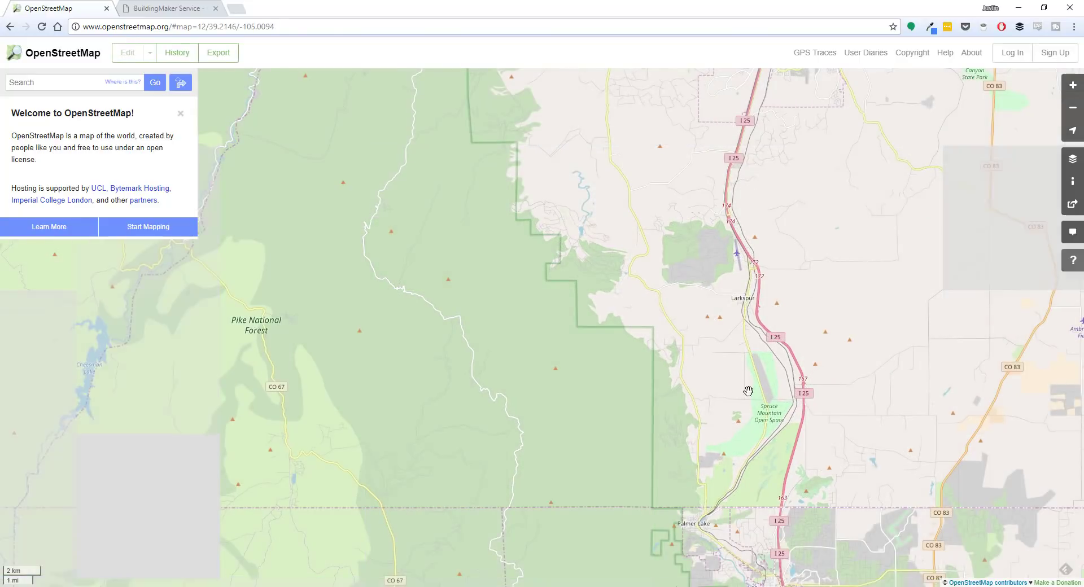
drag(712, 226, 748, 496)
drag(825, 259, 786, 429)
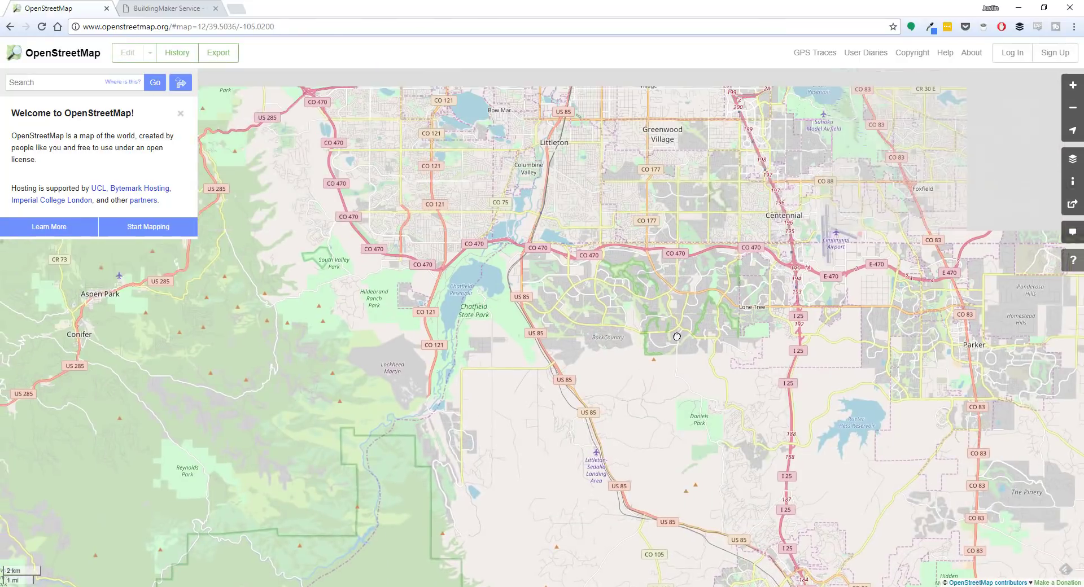
- Examine the tree and park coverage in the urban area around Fort Logan National Cemetery, Littleton and Columbine Valley
scroll(672, 264, up, 2)
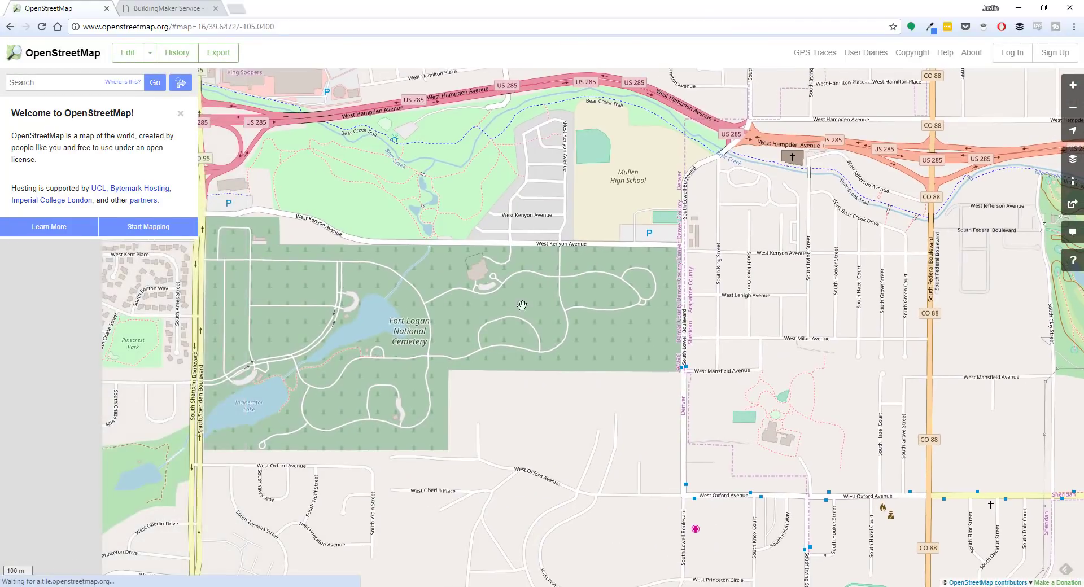
scroll(566, 311, down, 2)
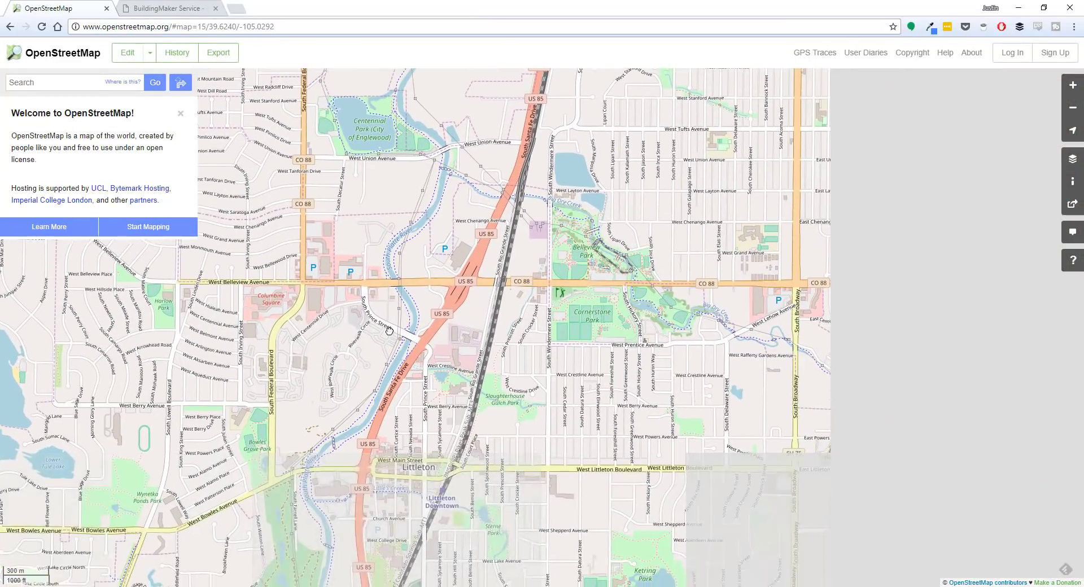
drag(389, 331, 561, 145)
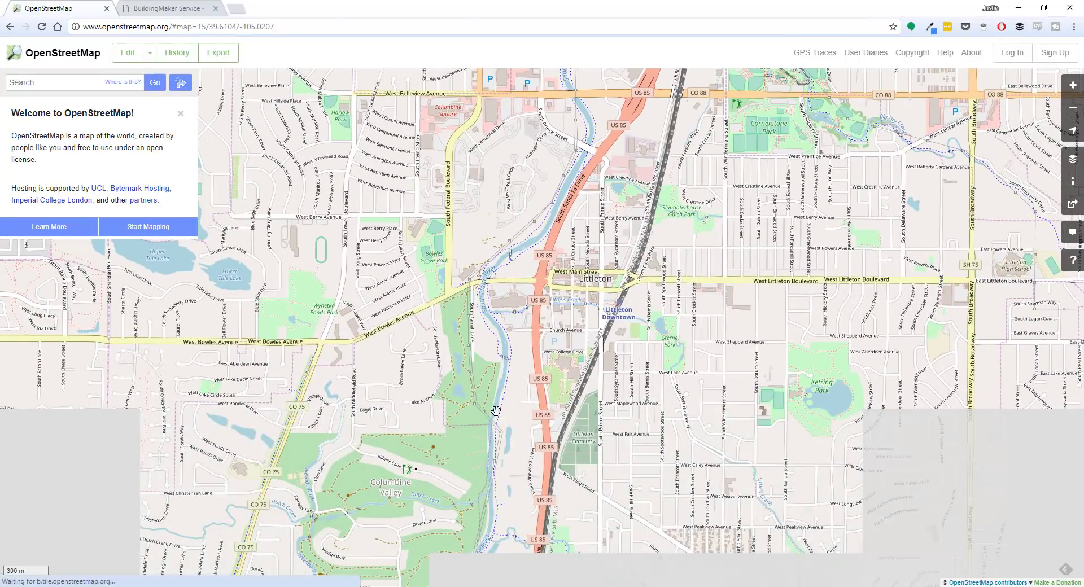
scroll(610, 440, up, 1)
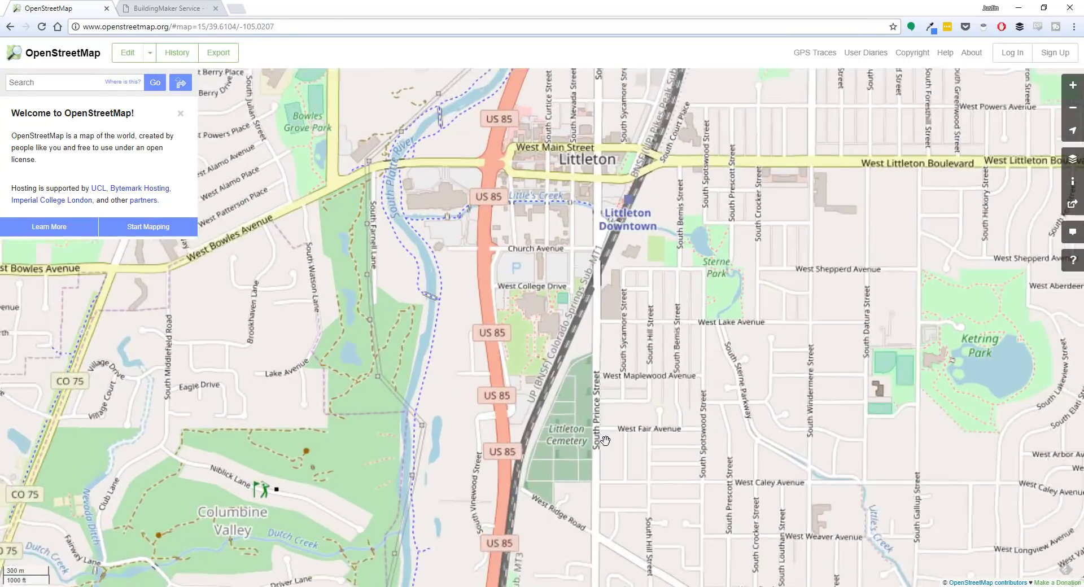
drag(597, 457, 595, 203)
scroll(623, 311, down, 1)
drag(645, 389, 452, 355)
drag(751, 274, 767, 362)
scroll(501, 329, down, 1)
drag(407, 320, 627, 309)
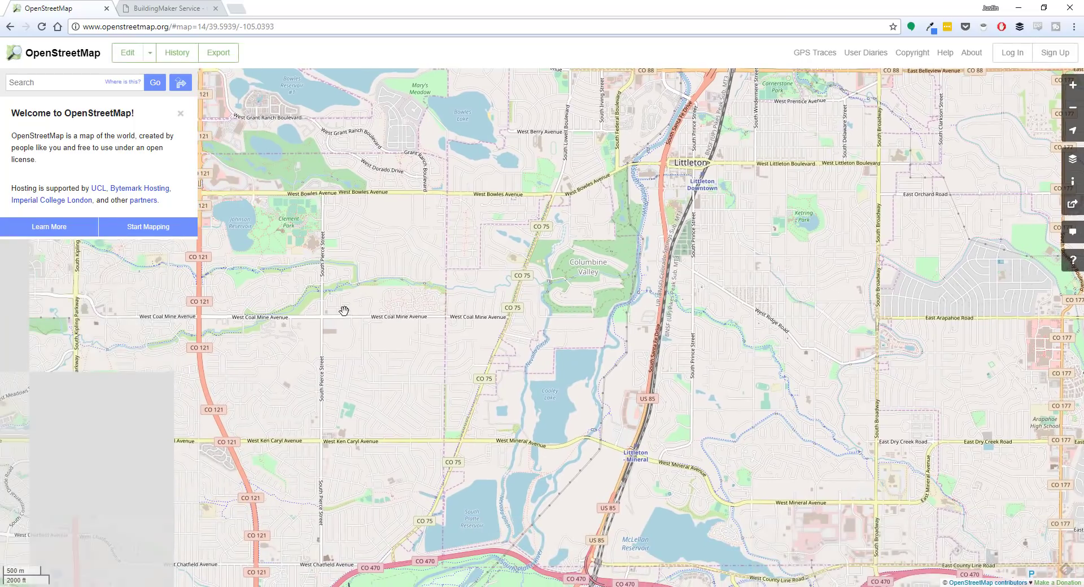
- Examine the forest boundaries in the foothills around Mount Lindo, Deer Creek Canyon Park and Reynolds Park
drag(344, 310, 734, 318)
drag(595, 320, 643, 320)
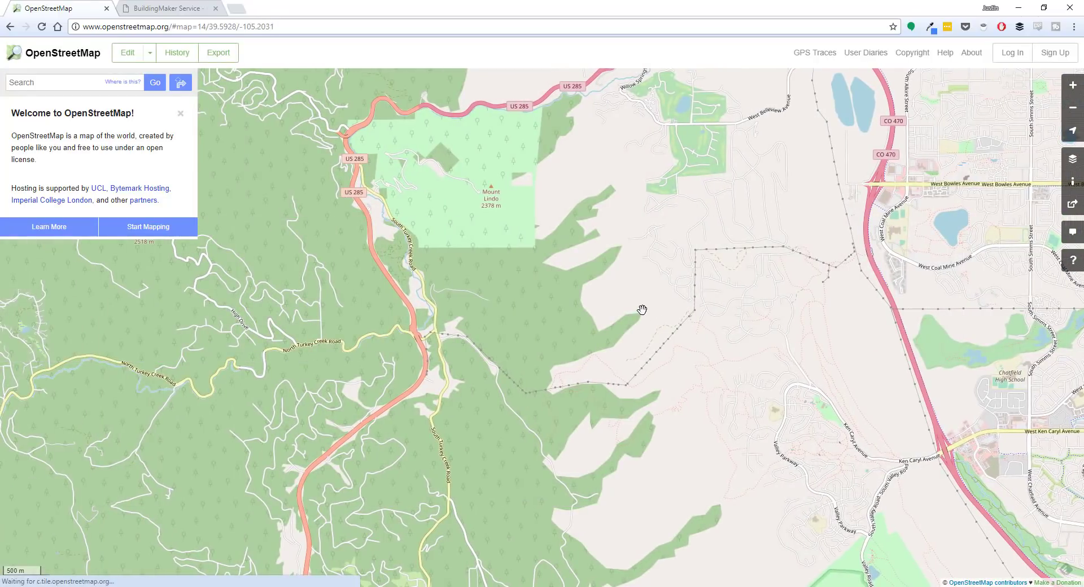
drag(718, 307, 660, 309)
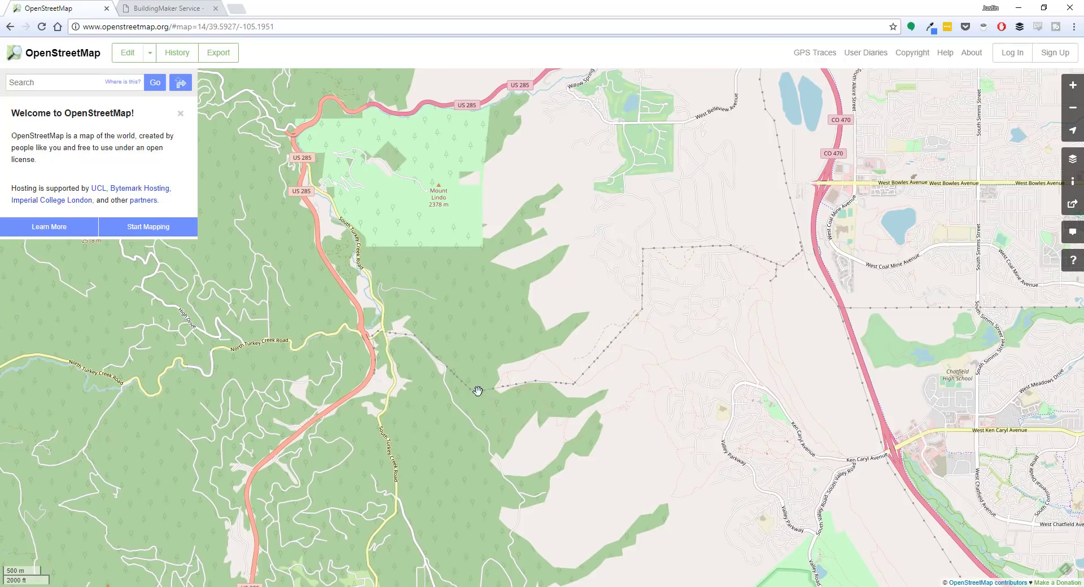
drag(634, 435, 559, 408)
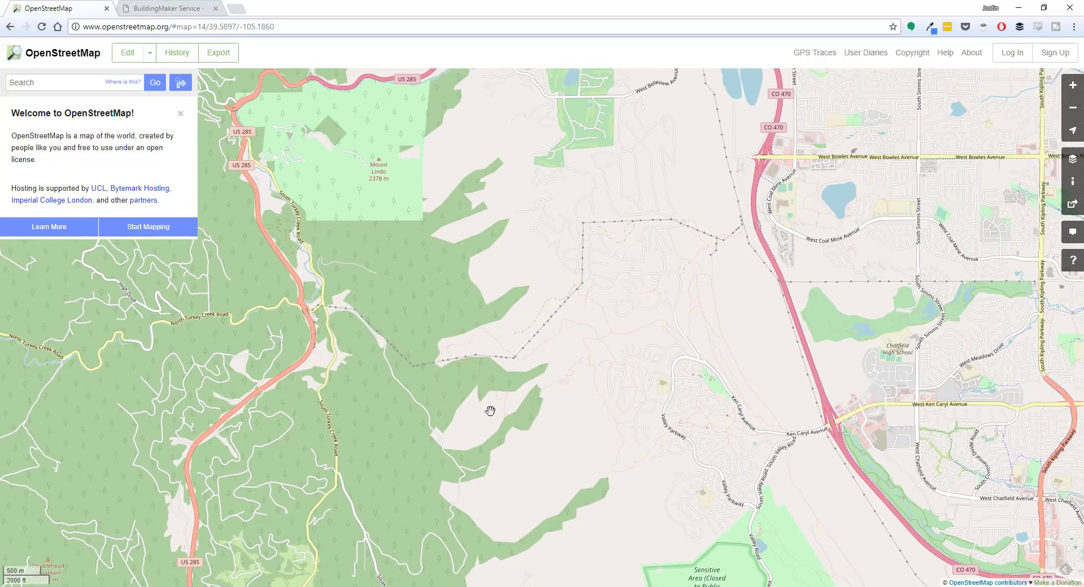
scroll(456, 331, down, 1)
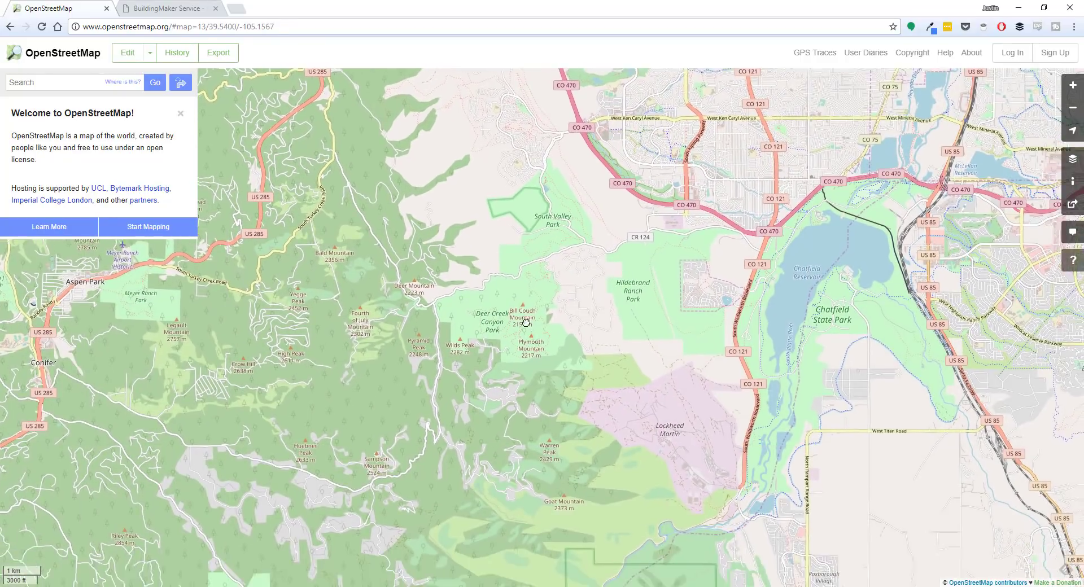
drag(525, 323, 675, 257)
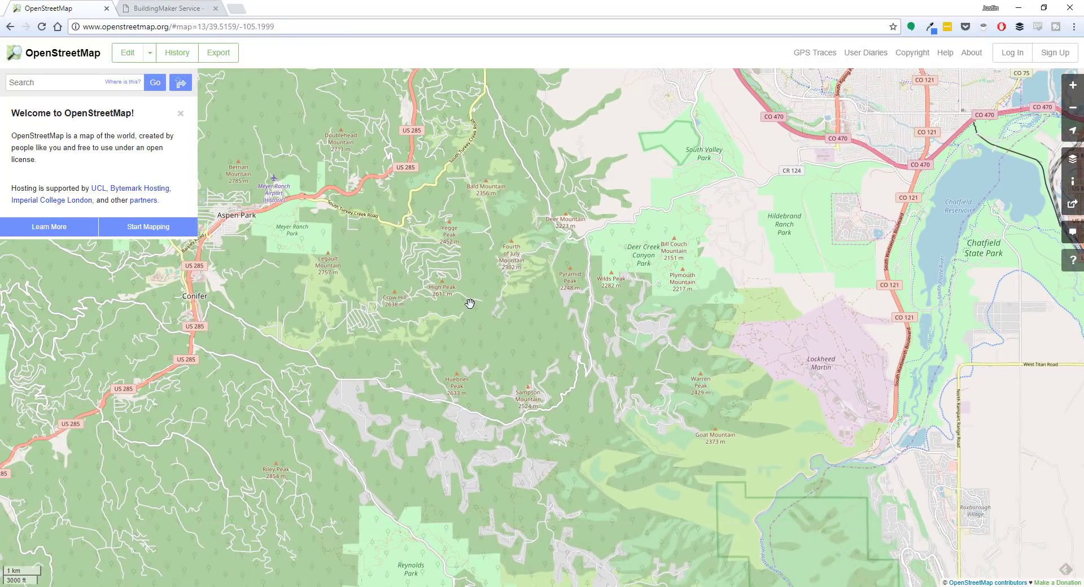
drag(621, 408, 491, 310)
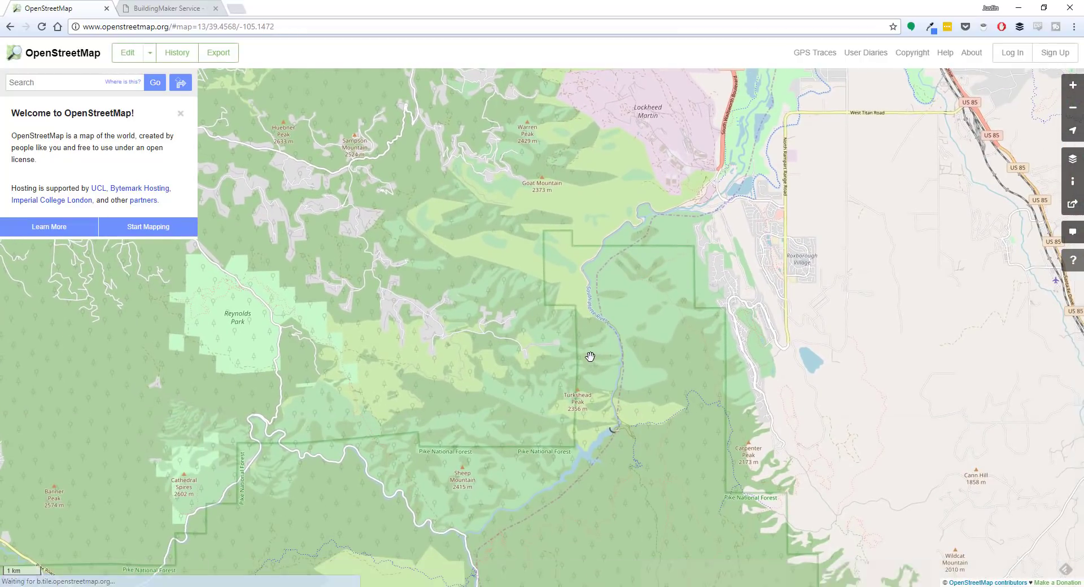
scroll(590, 356, down, 1)
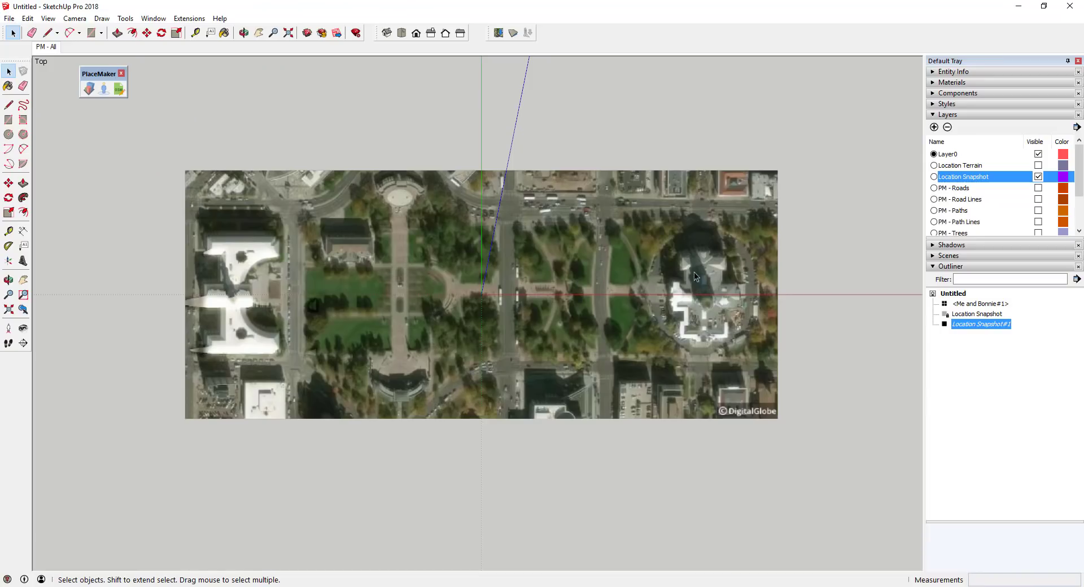
- Switch to the SketchUp model with the flat aerial snapshot, select the Location Snapshot, and open the PlaceMaker import window
click(250, 197)
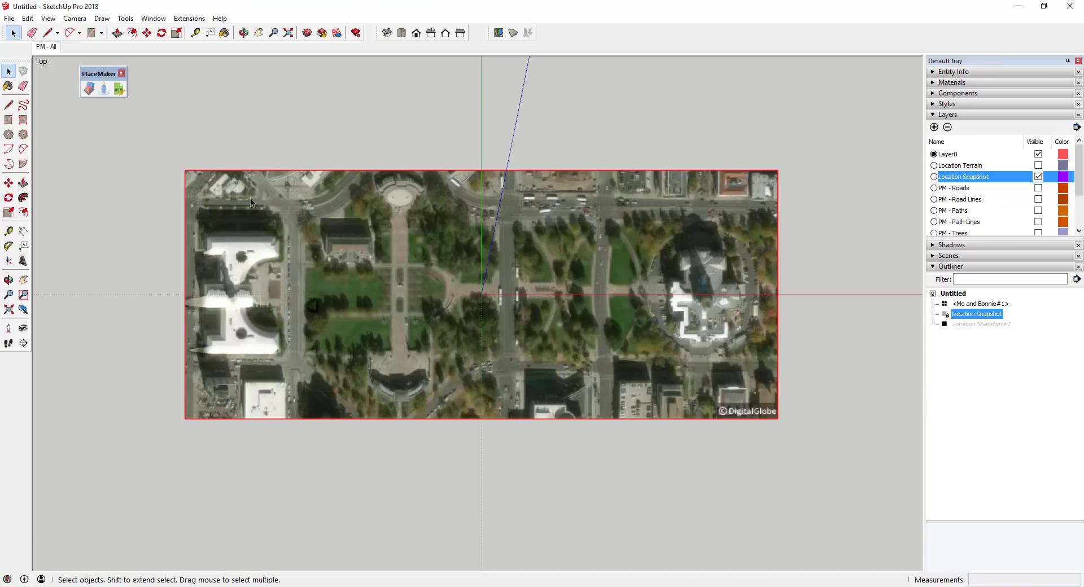
click(87, 89)
click(89, 89)
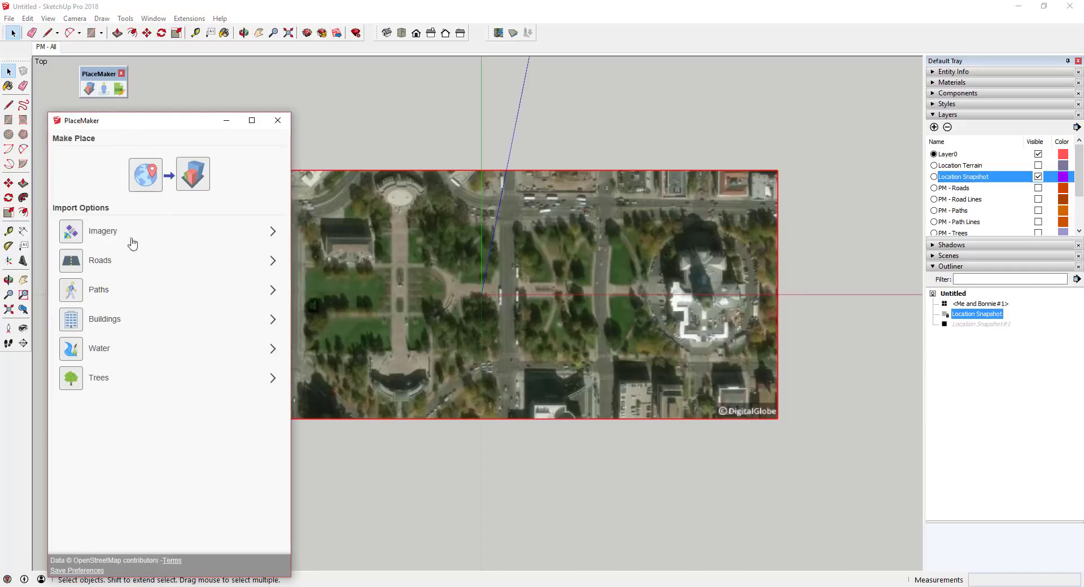
- Set the imagery source to Nearmap (USA) and request the imagery for the selected snapshot, opening the tile download confirmation
click(106, 239)
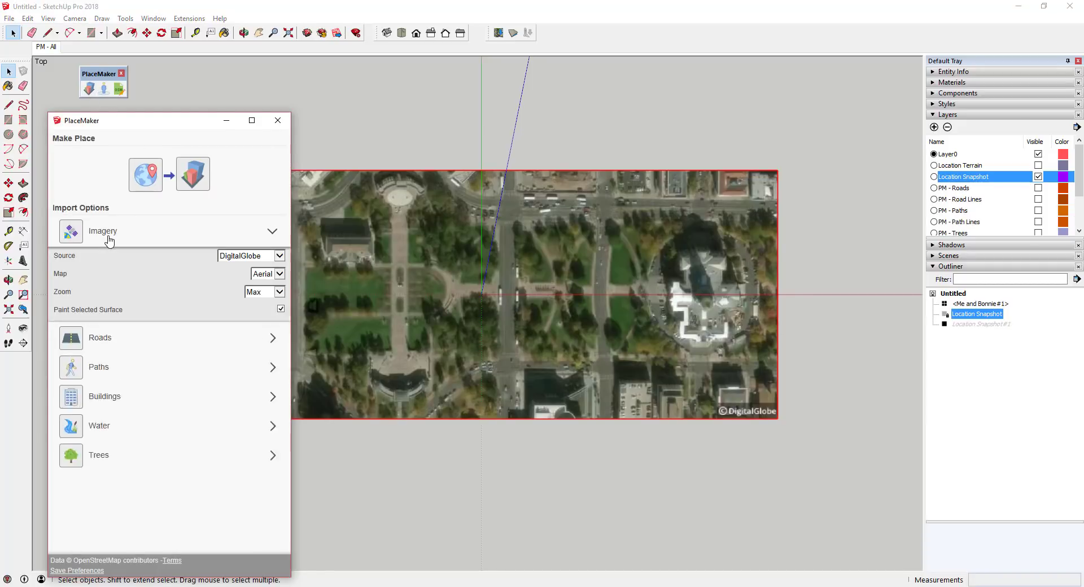
click(269, 256)
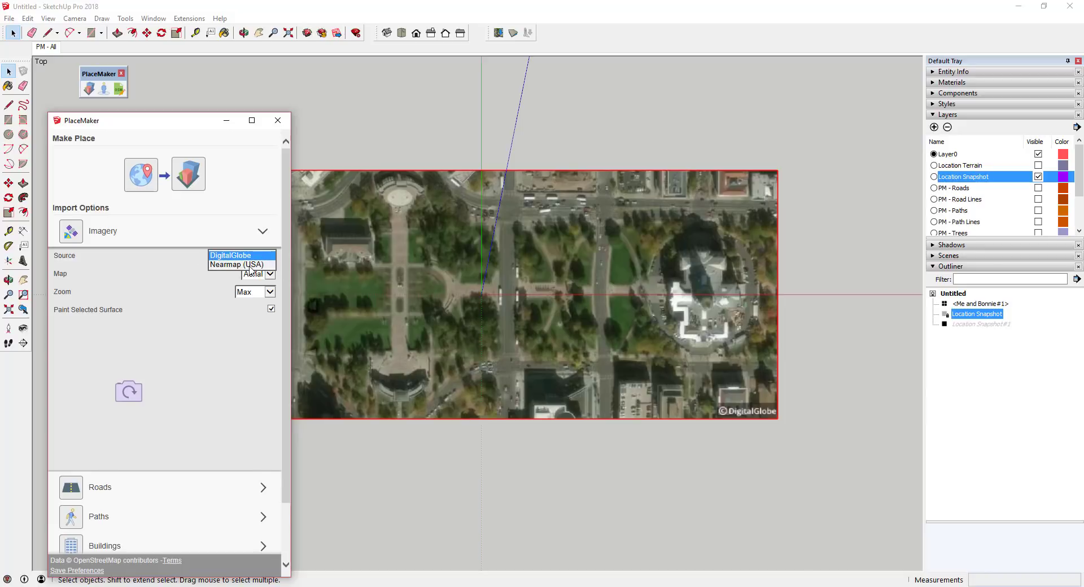
click(249, 274)
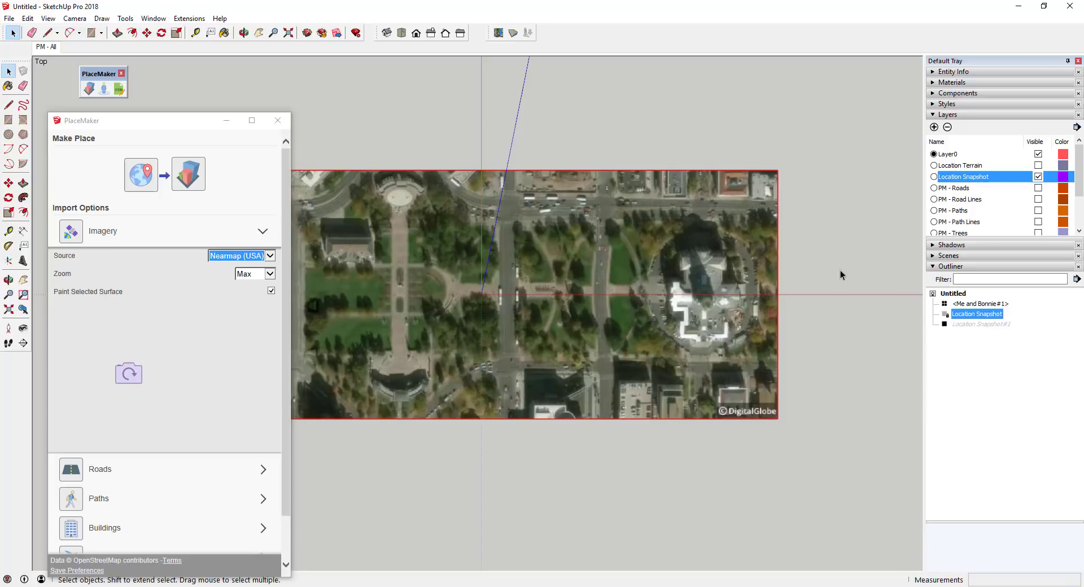
shift+middle_drag(562, 281, 643, 279)
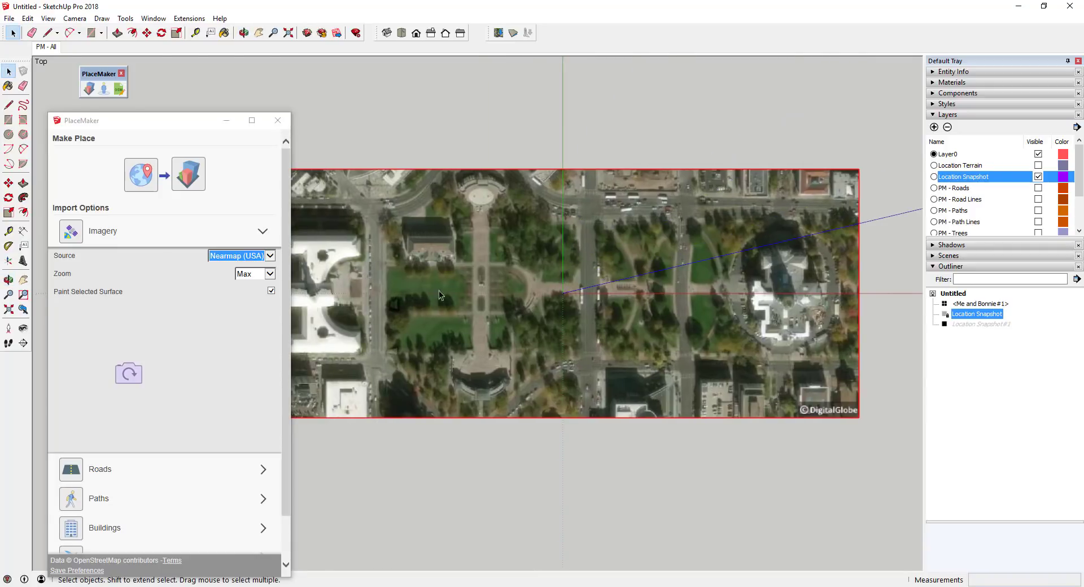
click(73, 234)
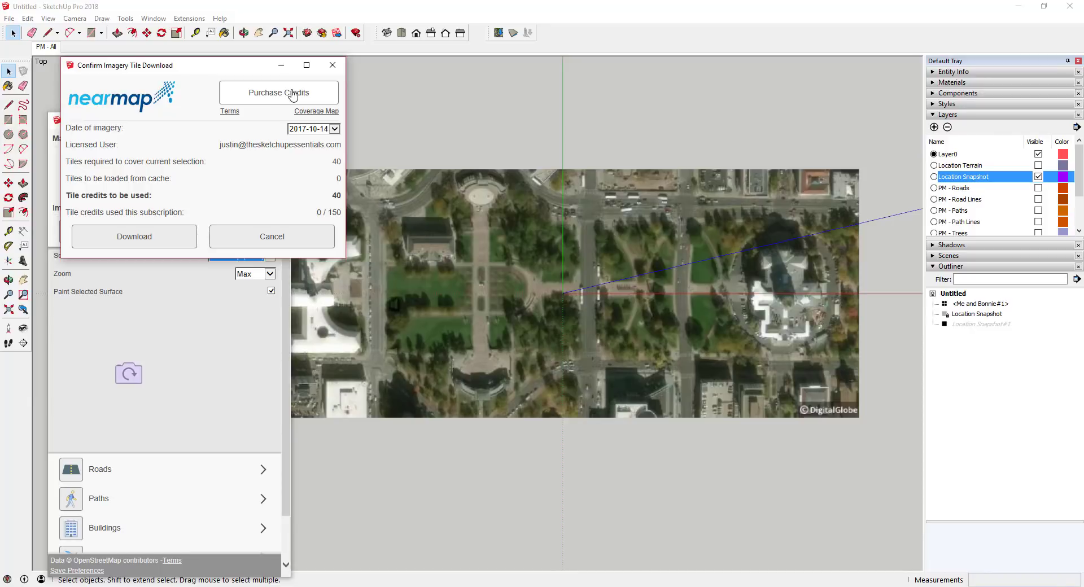
- Download the Nearmap imagery tiles dated 2017-10-14 for the selected snapshot and check the tiles as they load
click(140, 247)
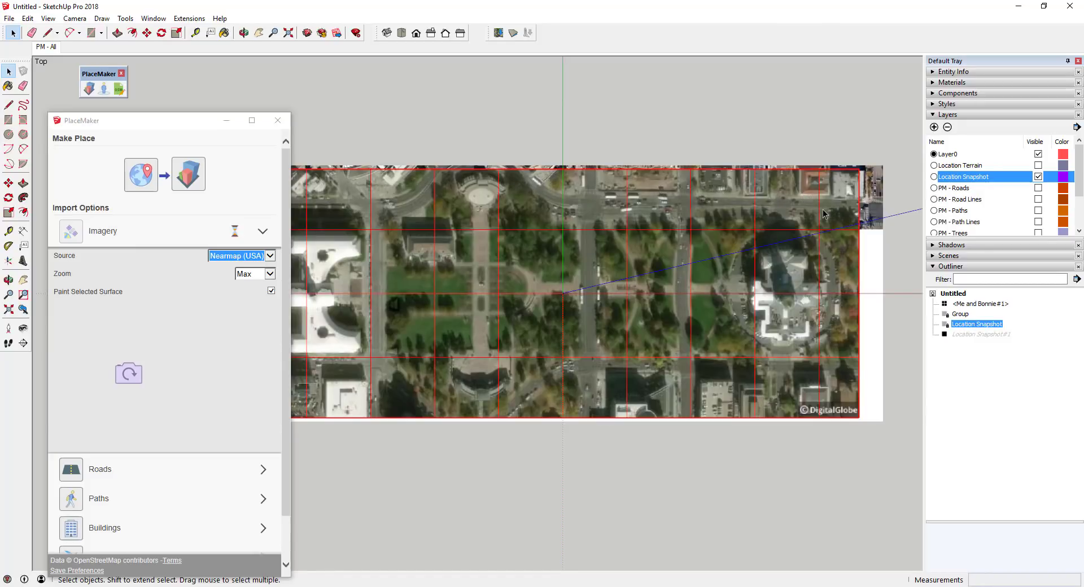
scroll(898, 178, up, 6)
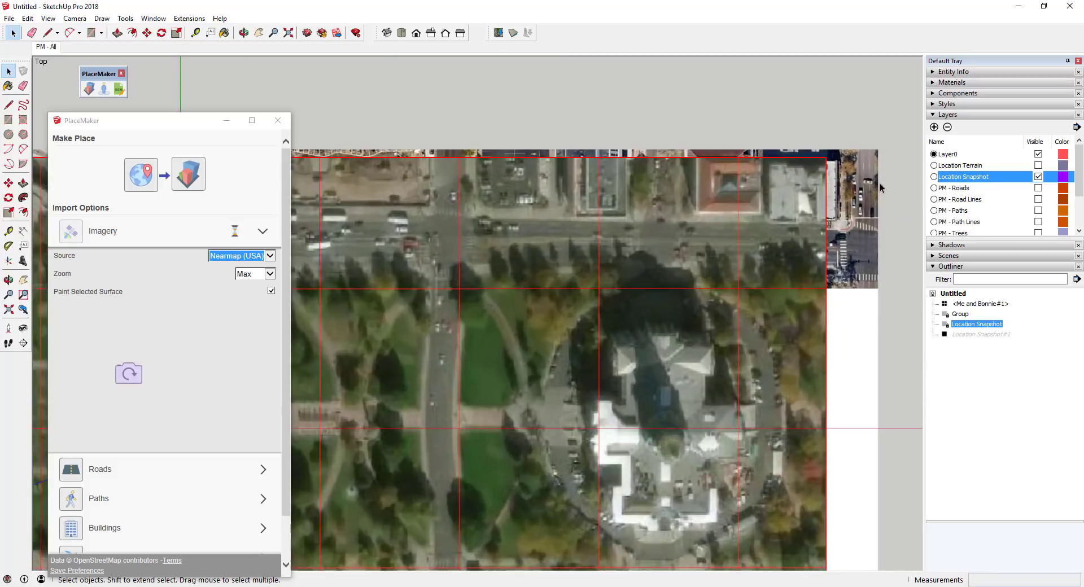
scroll(868, 199, up, 1)
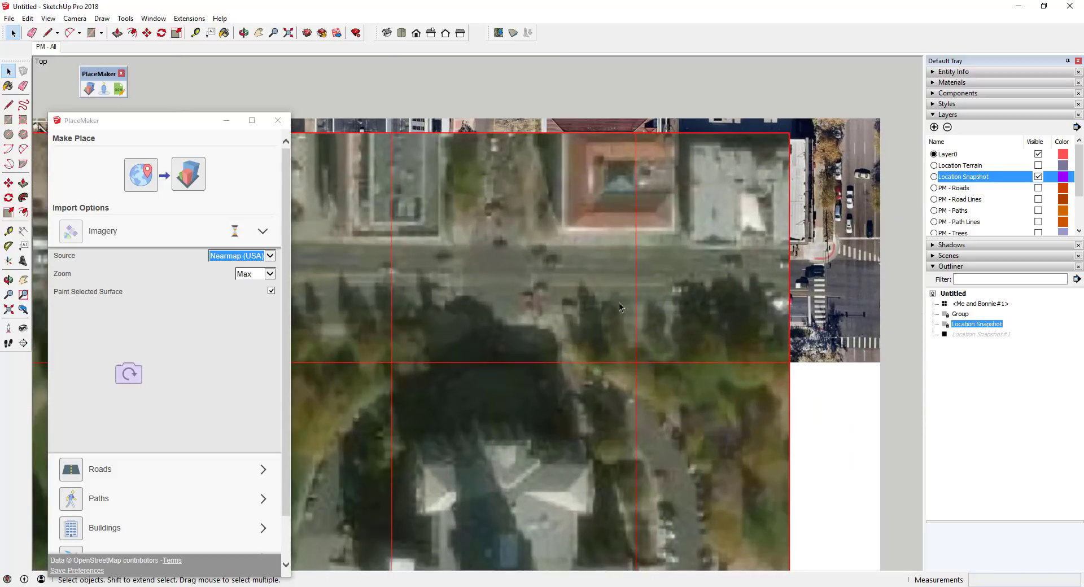
scroll(672, 246, down, 3)
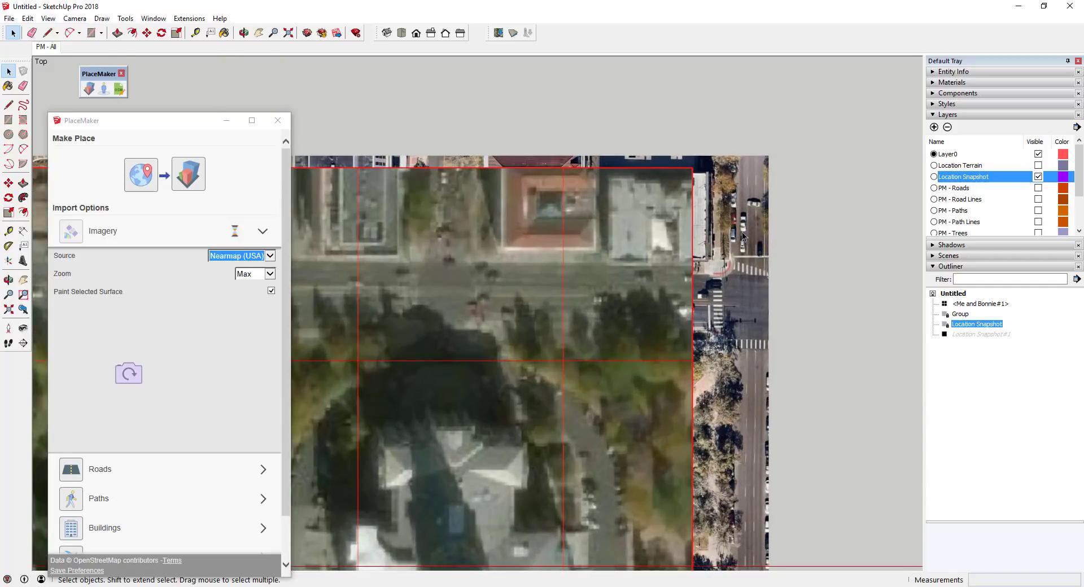
scroll(663, 262, down, 5)
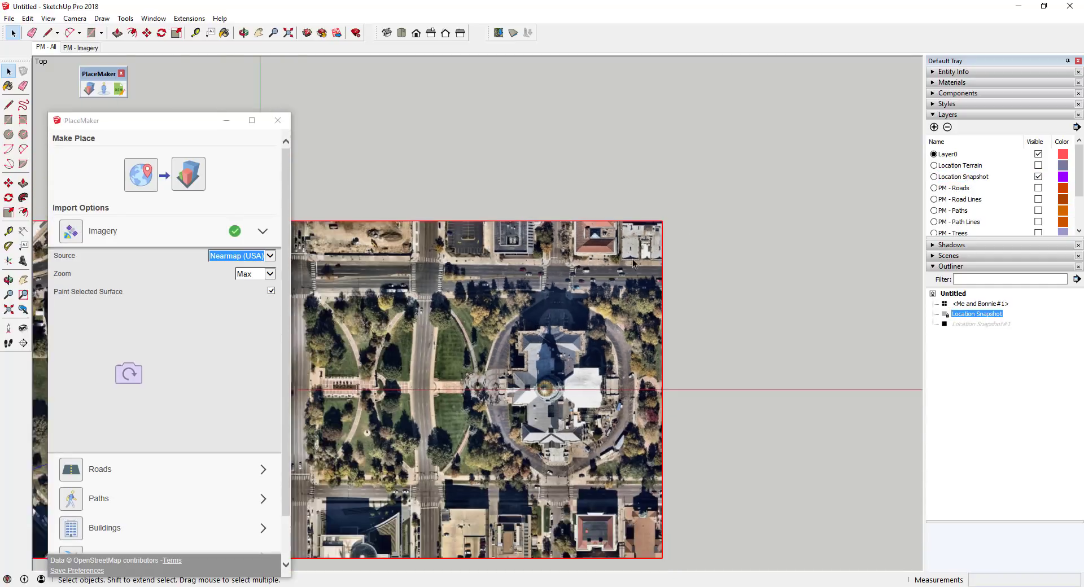
- Examine the imported Nearmap imagery of the domed capitol building and the tree-lined park with curved paths west of it
scroll(594, 300, up, 6)
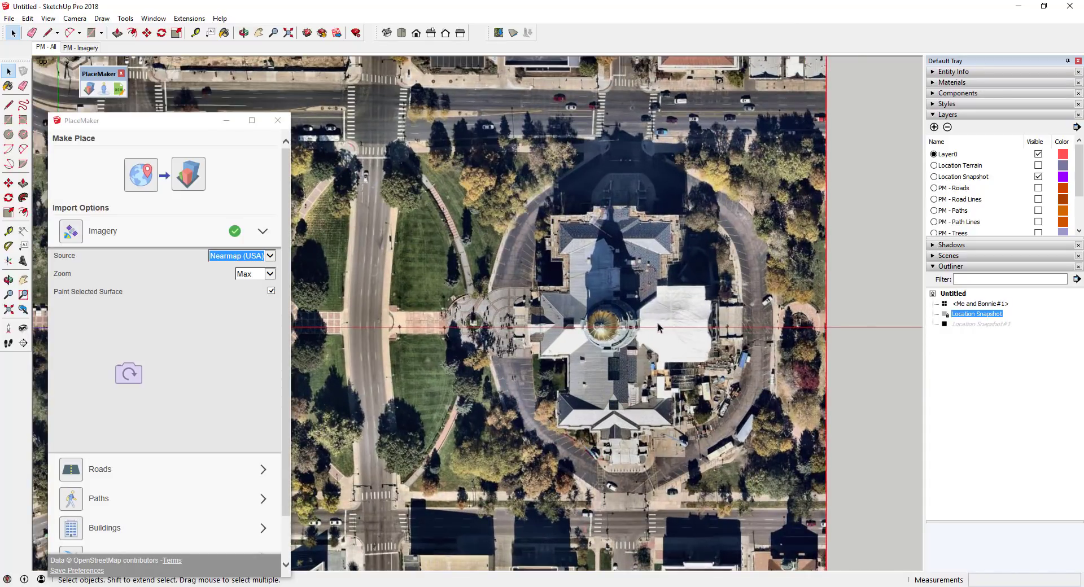
scroll(813, 338, up, 3)
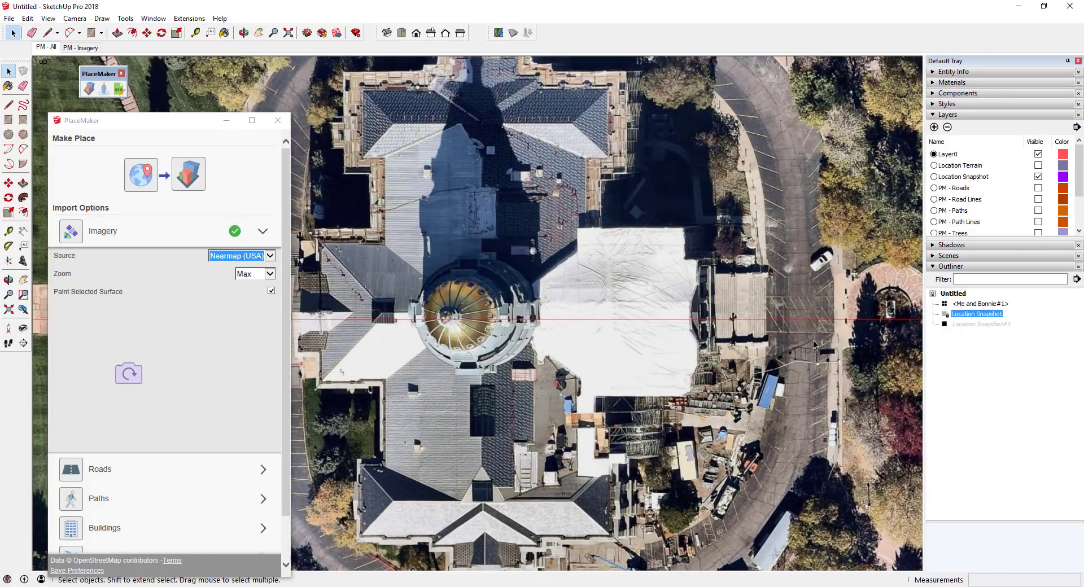
scroll(813, 339, down, 3)
shift+middle_drag(518, 334, 801, 334)
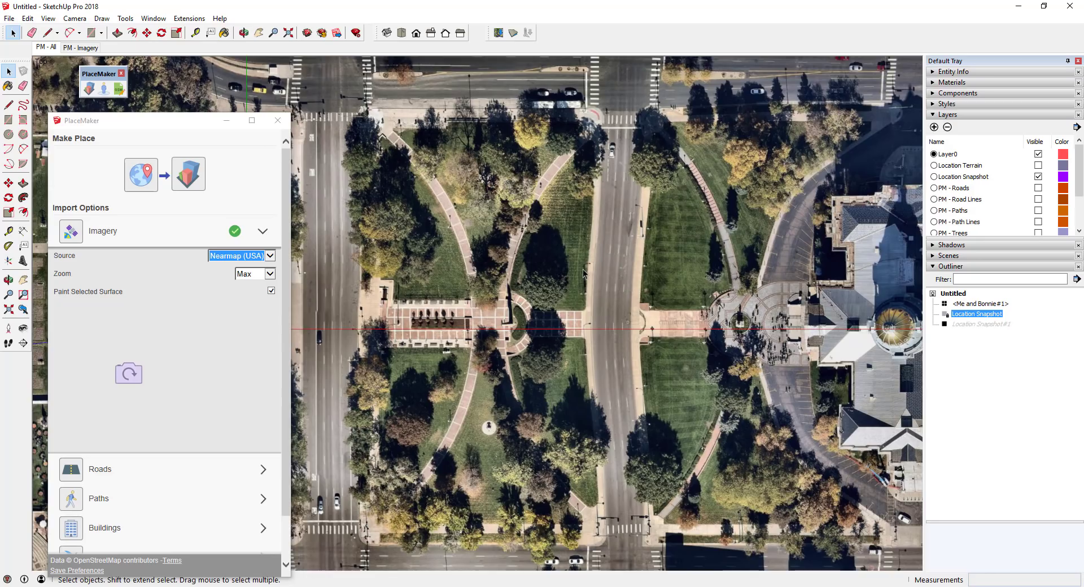
scroll(574, 268, up, 3)
shift+middle_drag(455, 364, 768, 336)
shift+middle_drag(423, 345, 773, 339)
shift+middle_drag(543, 340, 760, 291)
shift+middle_drag(465, 291, 315, 298)
scroll(571, 279, down, 2)
scroll(564, 277, down, 4)
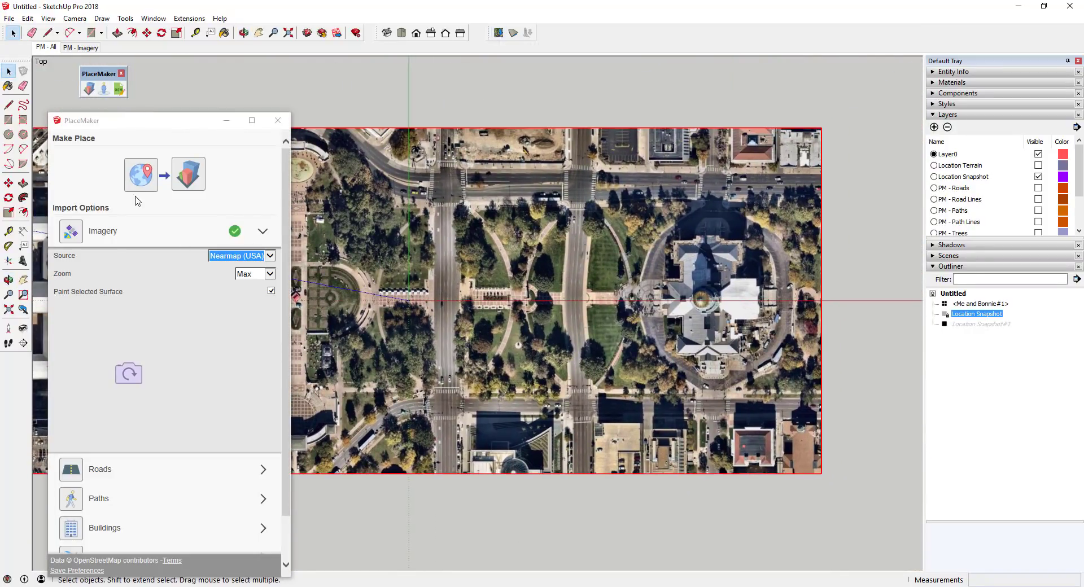
- Examine the full extent of the Nearmap image, from the capitol across the park to the curved building at its western end
scroll(757, 286, down, 1)
scroll(757, 286, up, 3)
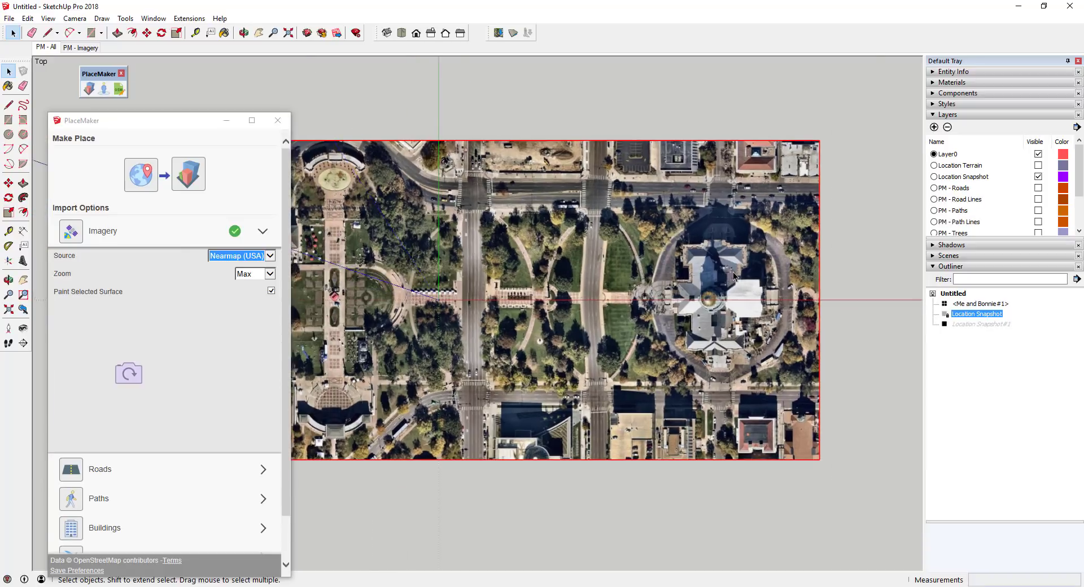
shift+middle_drag(490, 309, 657, 320)
scroll(685, 317, up, 2)
scroll(626, 306, down, 1)
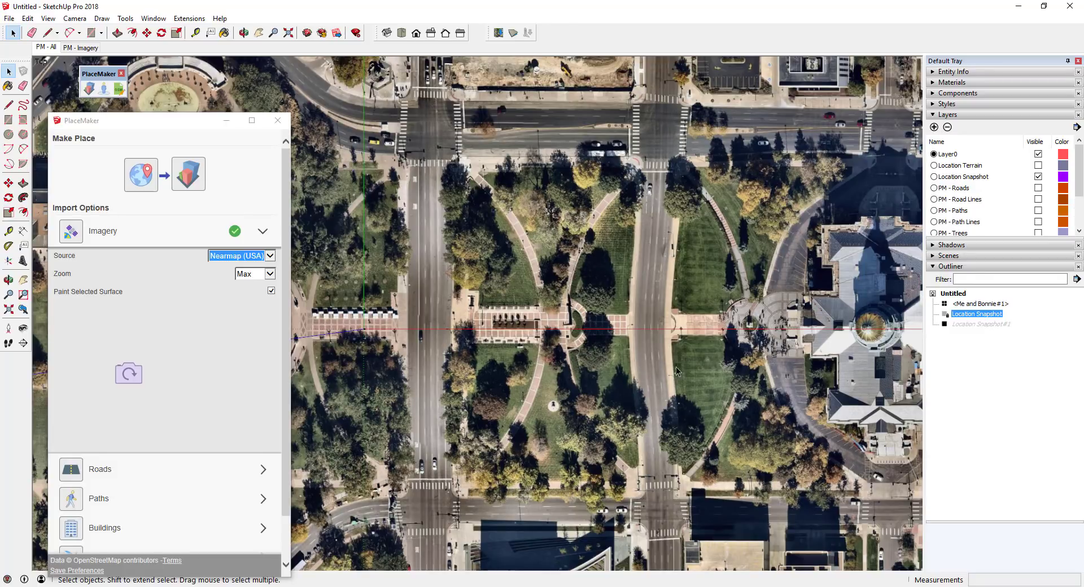
scroll(499, 373, down, 1)
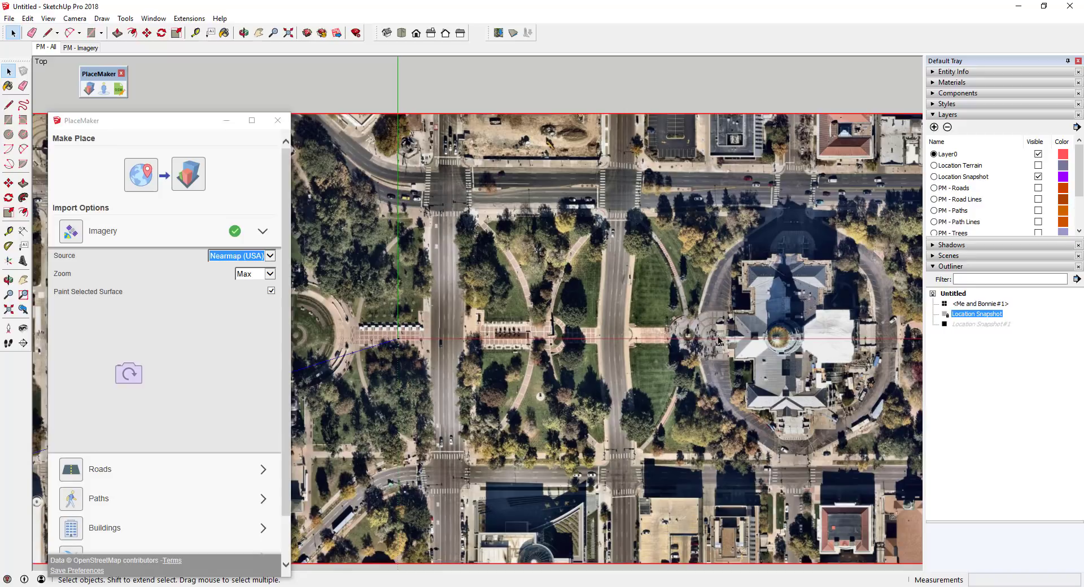
shift+middle_drag(759, 337, 685, 322)
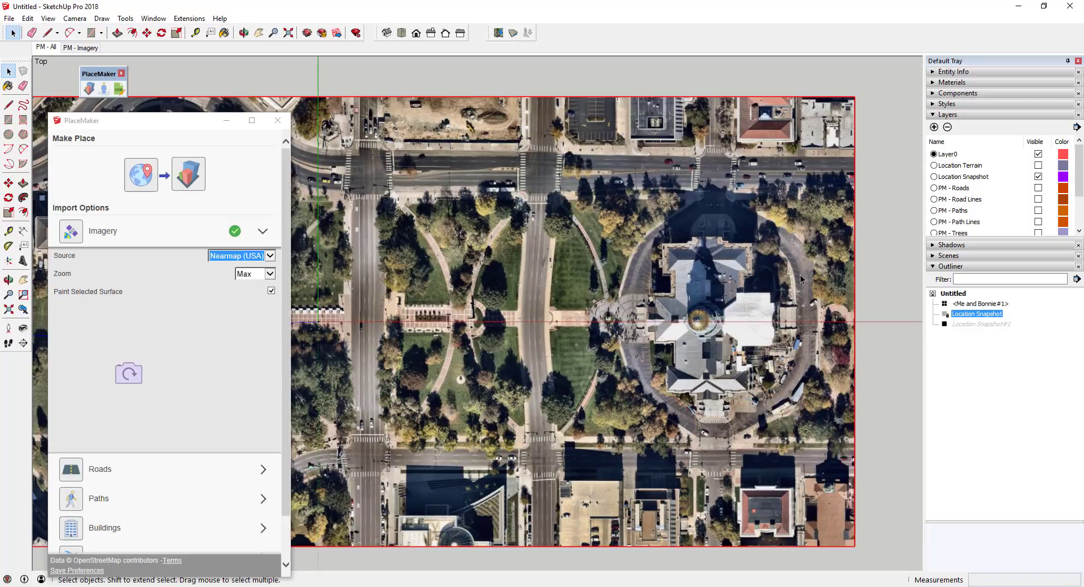
scroll(807, 277, down, 3)
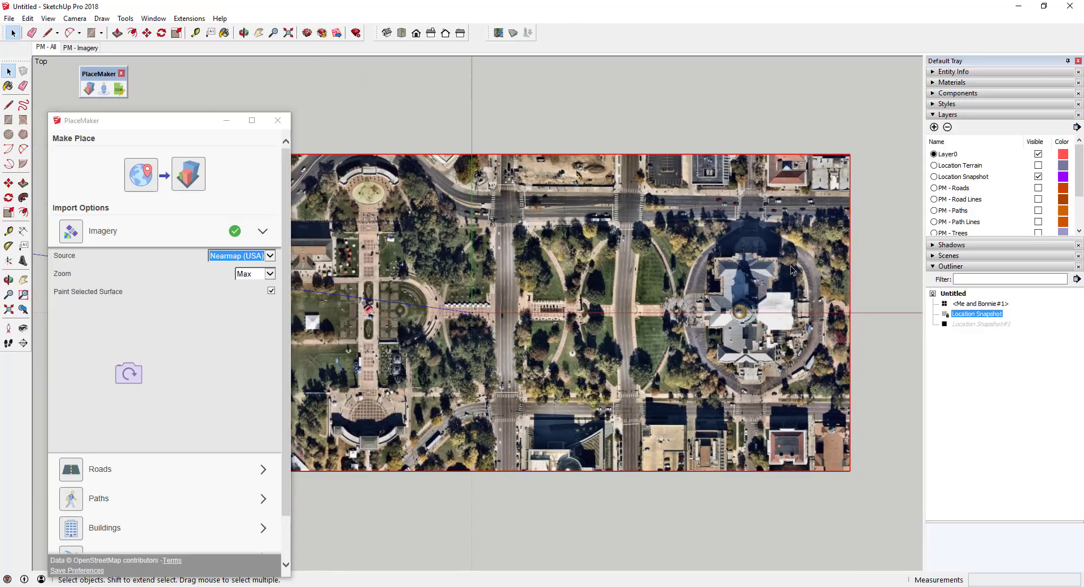
shift+middle_drag(356, 275, 667, 285)
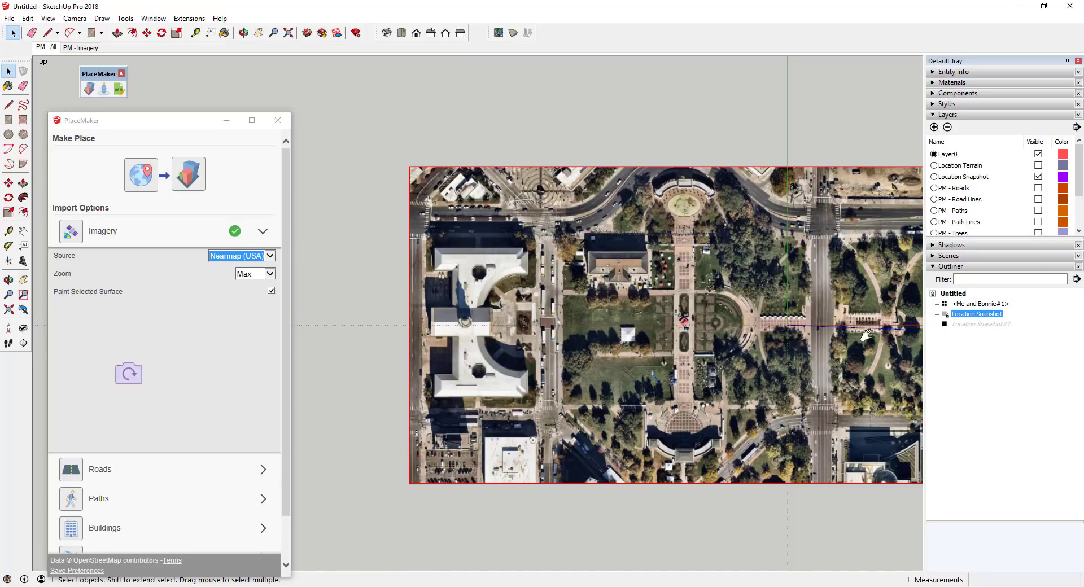
shift+middle_drag(867, 336, 681, 319)
key(space)
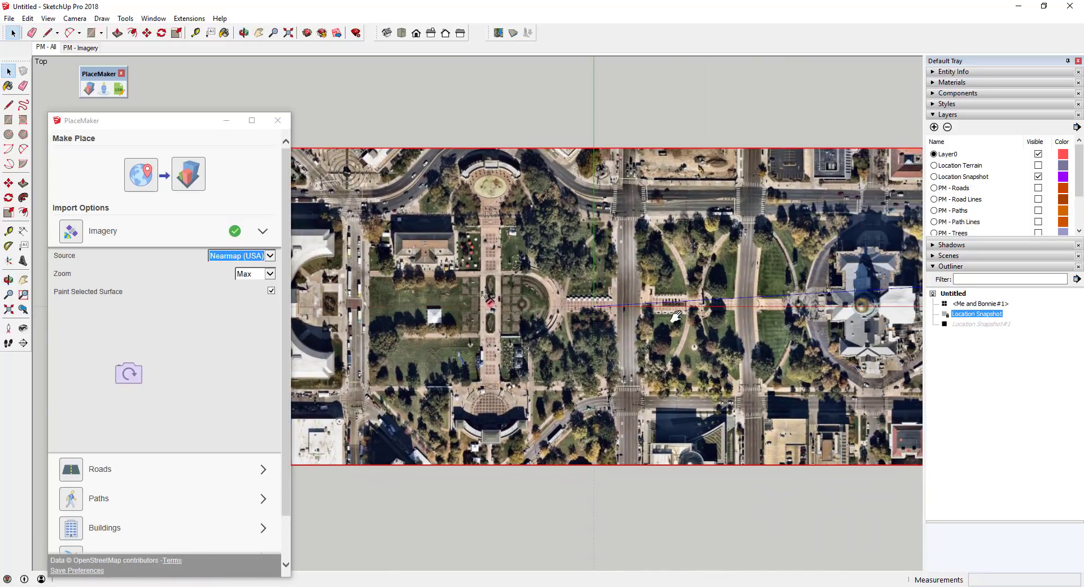
scroll(680, 319, down, 1)
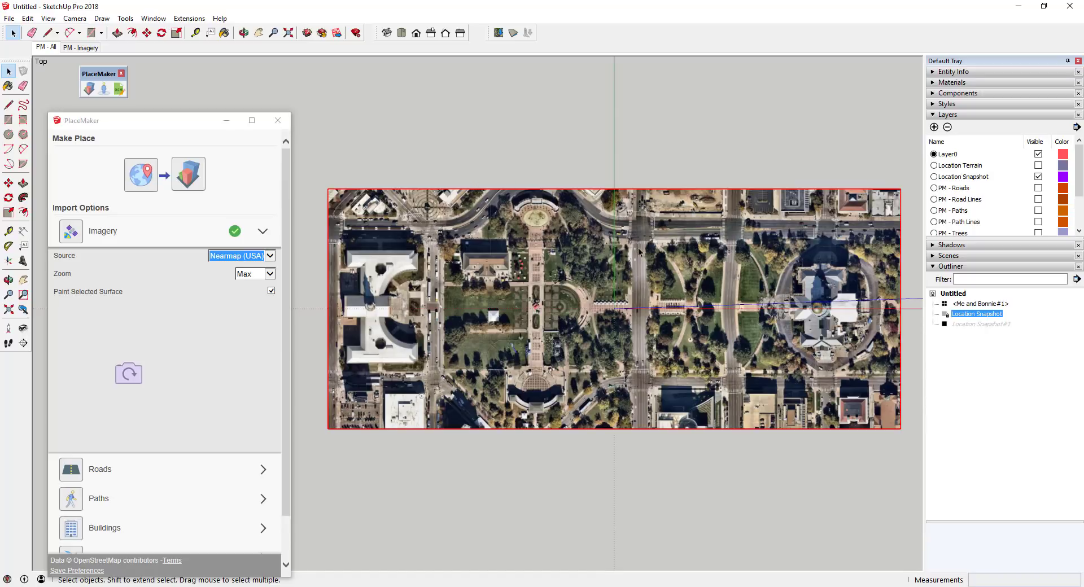
- Inspect the fine detail of the hipped-roof building beside the plaza and the fenced lawn area south of it
scroll(707, 360, up, 1)
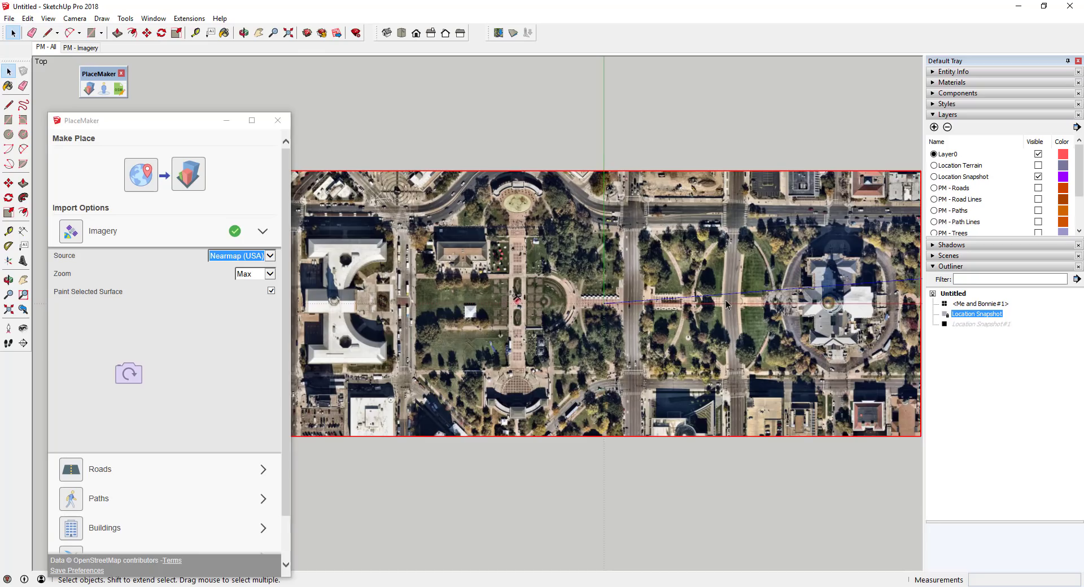
scroll(681, 294, down, 1)
scroll(508, 256, up, 5)
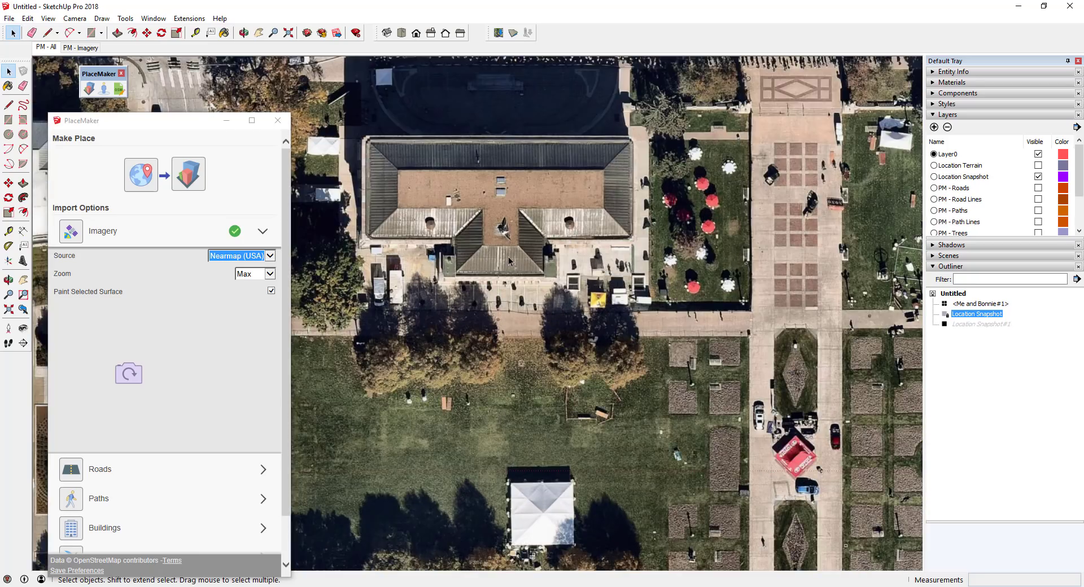
scroll(508, 256, up, 1)
scroll(562, 278, up, 4)
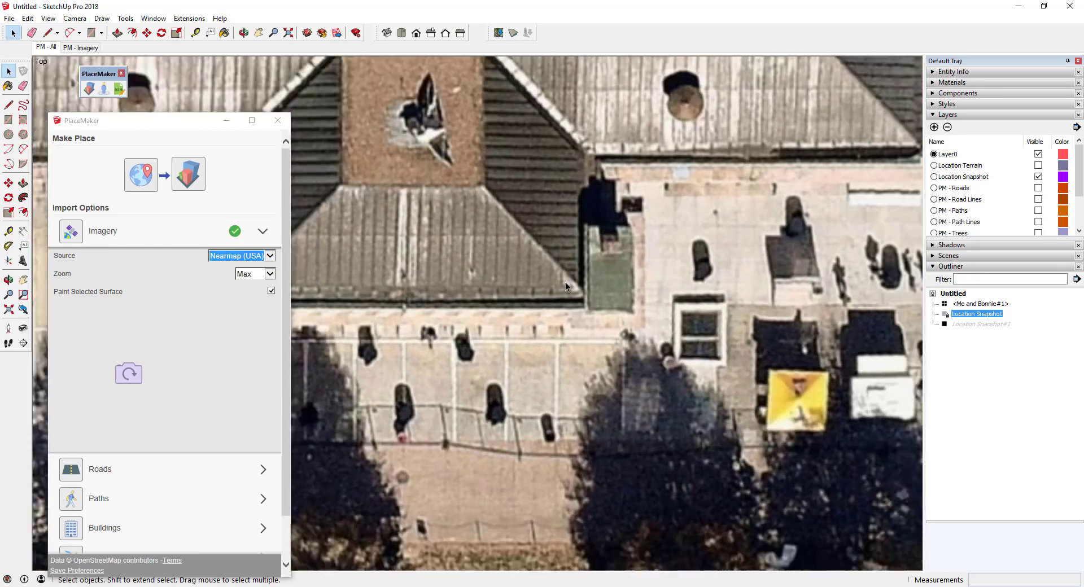
scroll(565, 282, down, 5)
scroll(628, 448, up, 5)
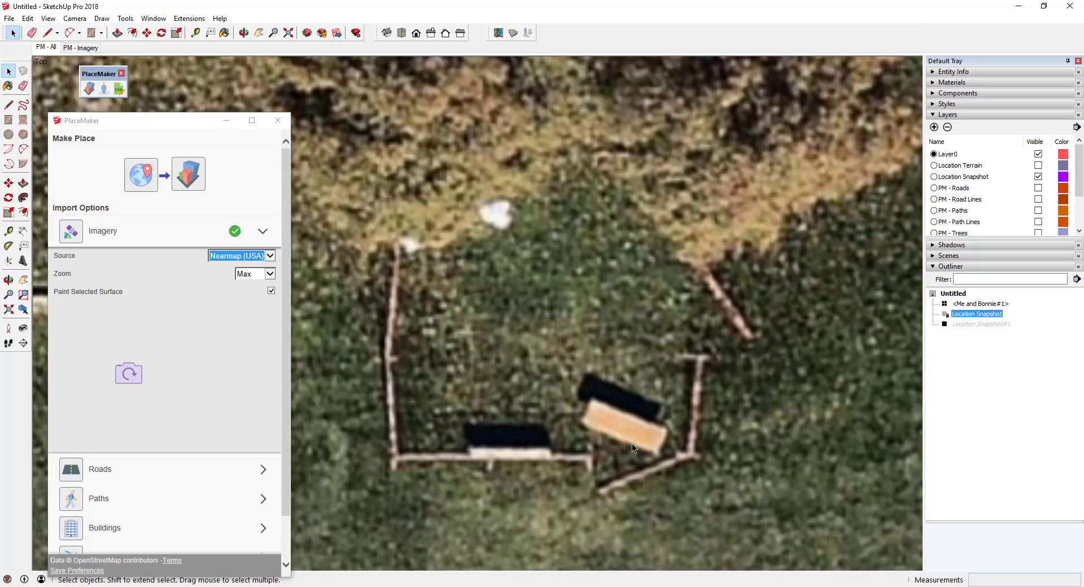
scroll(632, 443, down, 10)
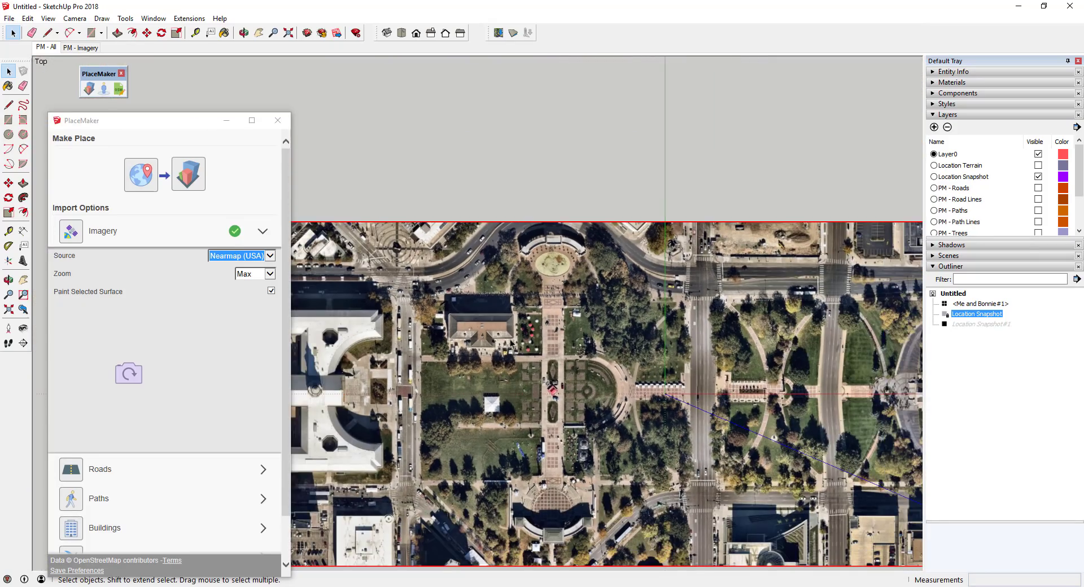
shift+middle_drag(660, 377, 553, 294)
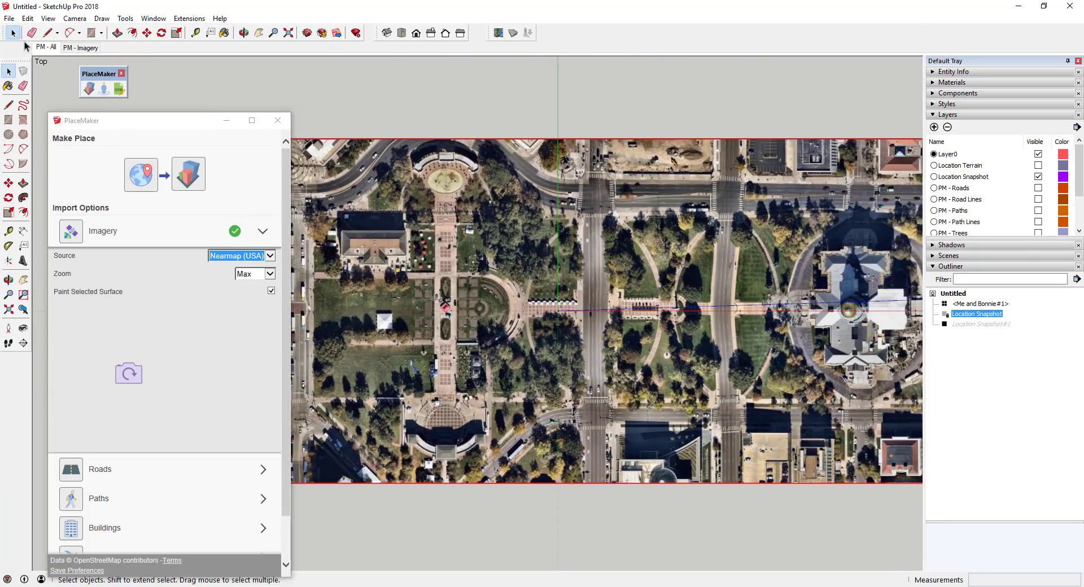
- Review the PM - Imagery and PM - All scenes, and unhide the Location Snapshot#1 group
click(77, 49)
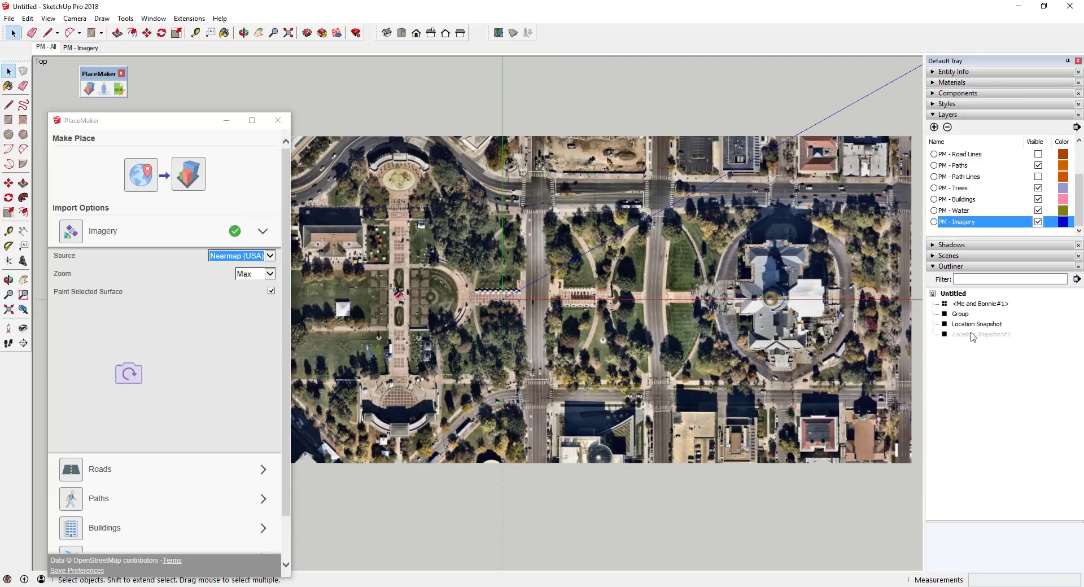
right_click(972, 334)
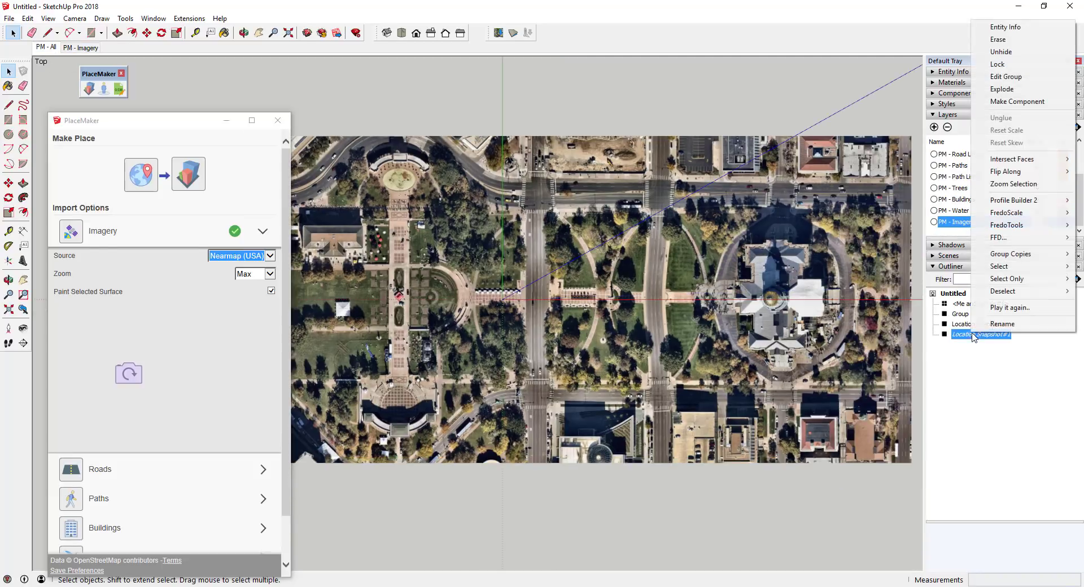
click(1010, 53)
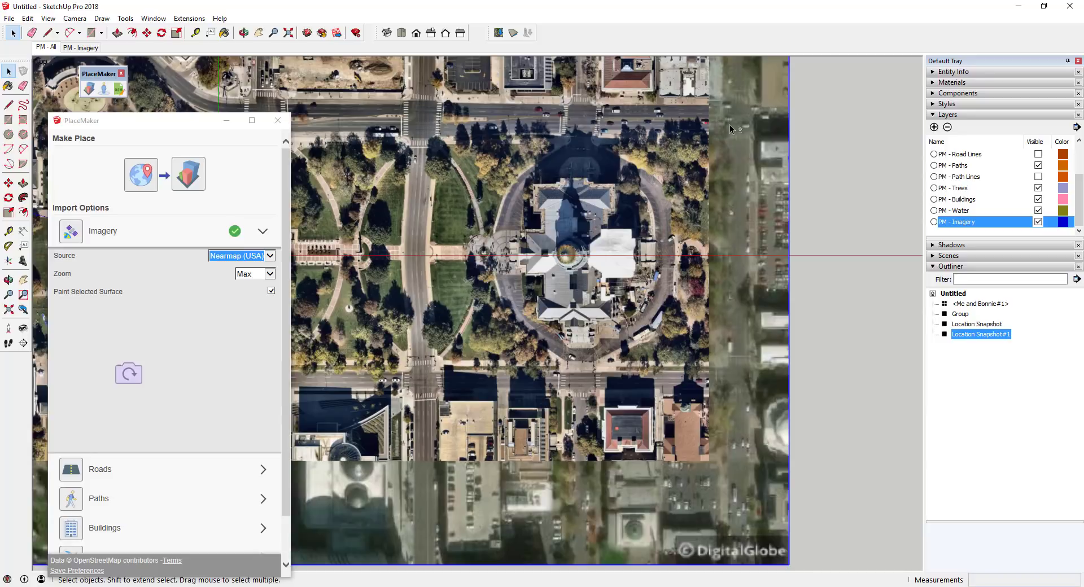
- Compare the Nearmap imagery with the surrounding Location Snapshot#1 image near their northeast boundary, and restore the top view
shift+middle_drag(729, 124, 658, 178)
scroll(658, 178, up, 2)
scroll(635, 224, down, 1)
scroll(664, 218, down, 2)
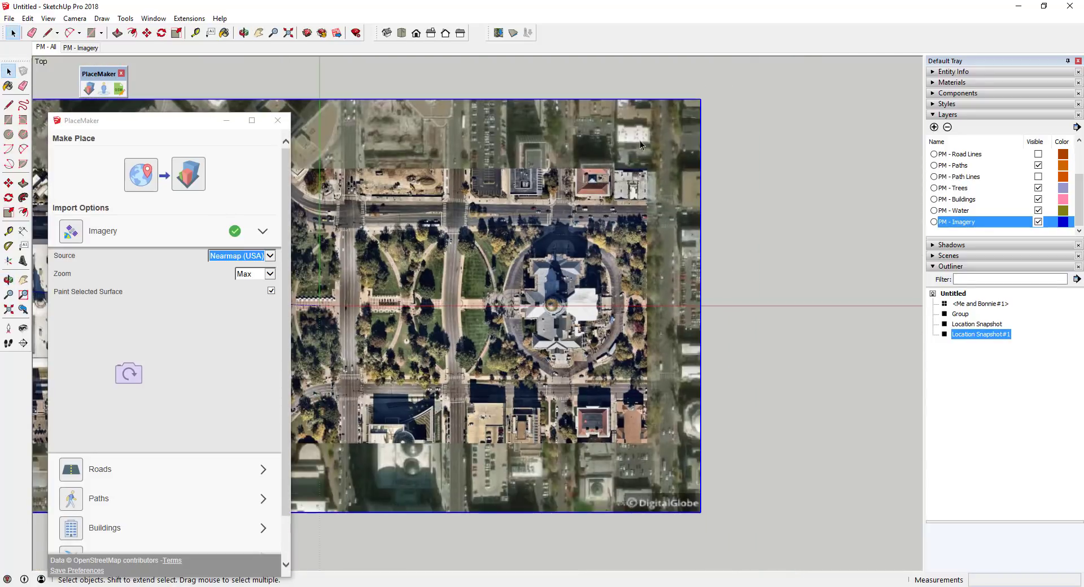
shift+middle_drag(640, 137, 553, 253)
scroll(554, 254, up, 3)
scroll(574, 257, down, 2)
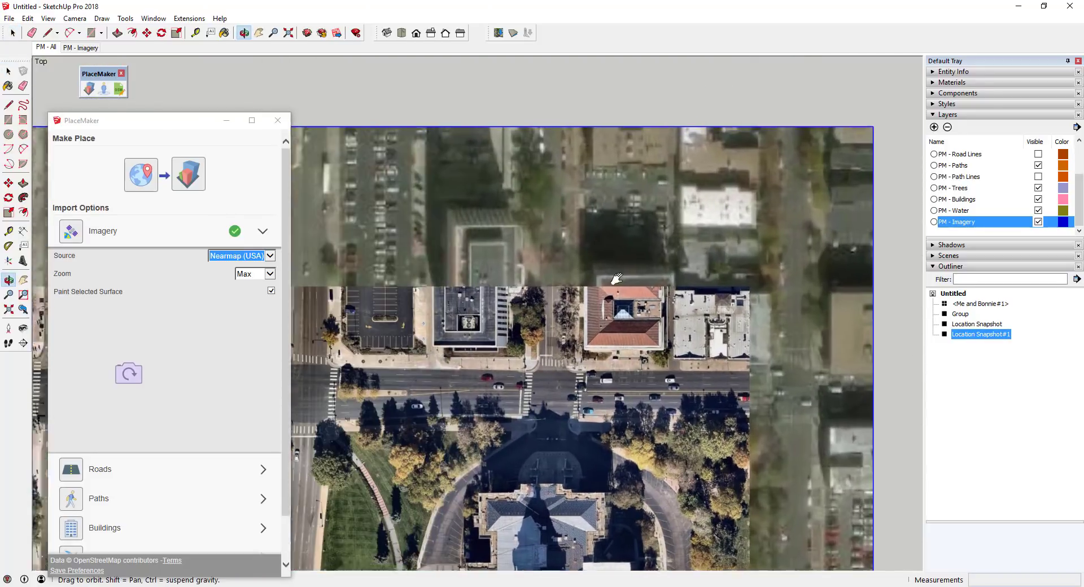
scroll(575, 257, up, 2)
middle_drag(408, 284, 435, 296)
scroll(604, 289, down, 5)
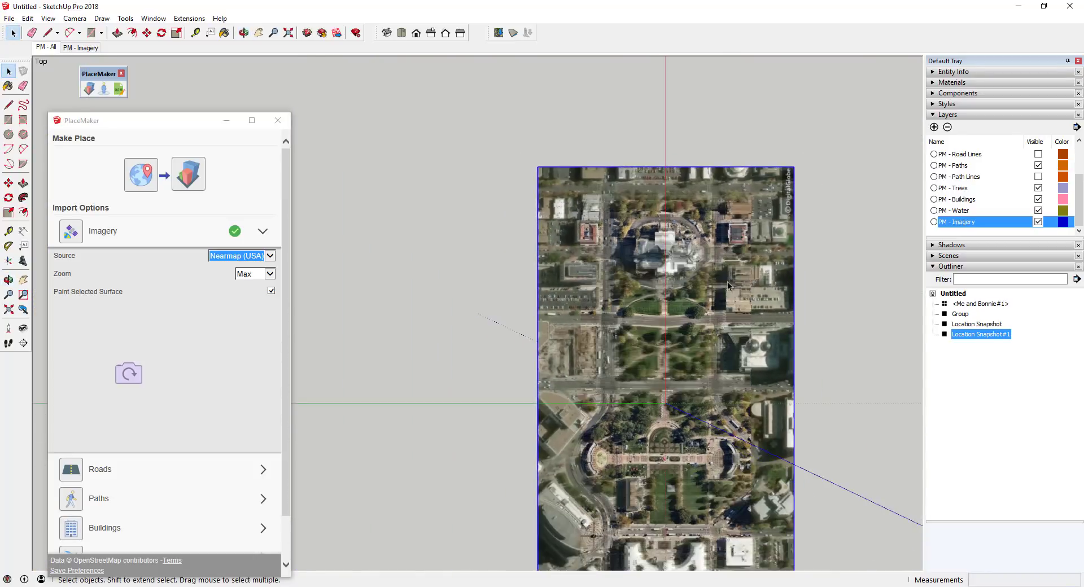
scroll(739, 292, up, 2)
click(400, 34)
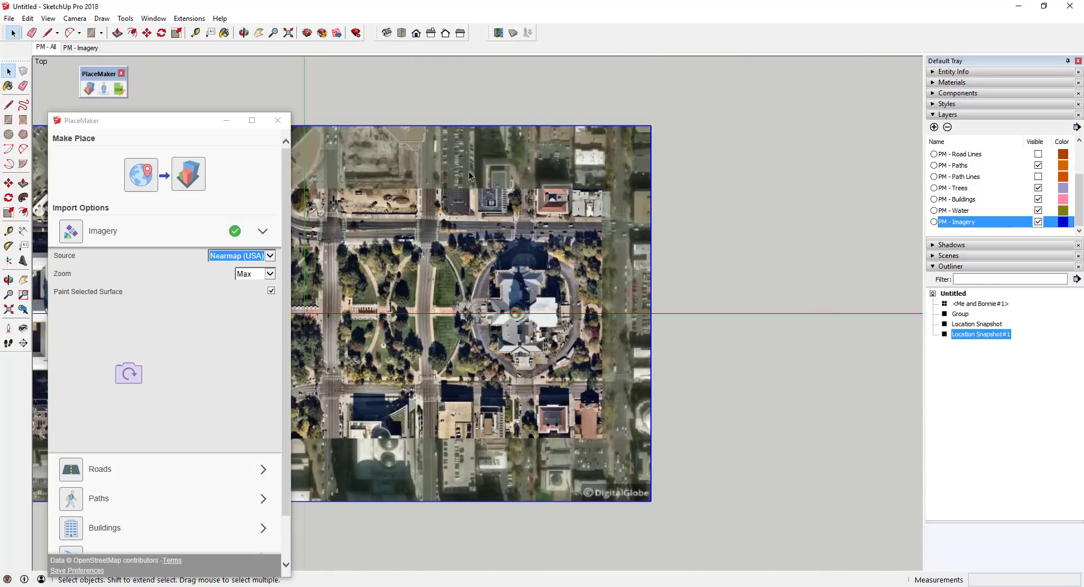
- Compare the image sharpness across the boundary north of the capitol, including the red-roofed building, street traffic and capitol grounds
scroll(469, 172, up, 6)
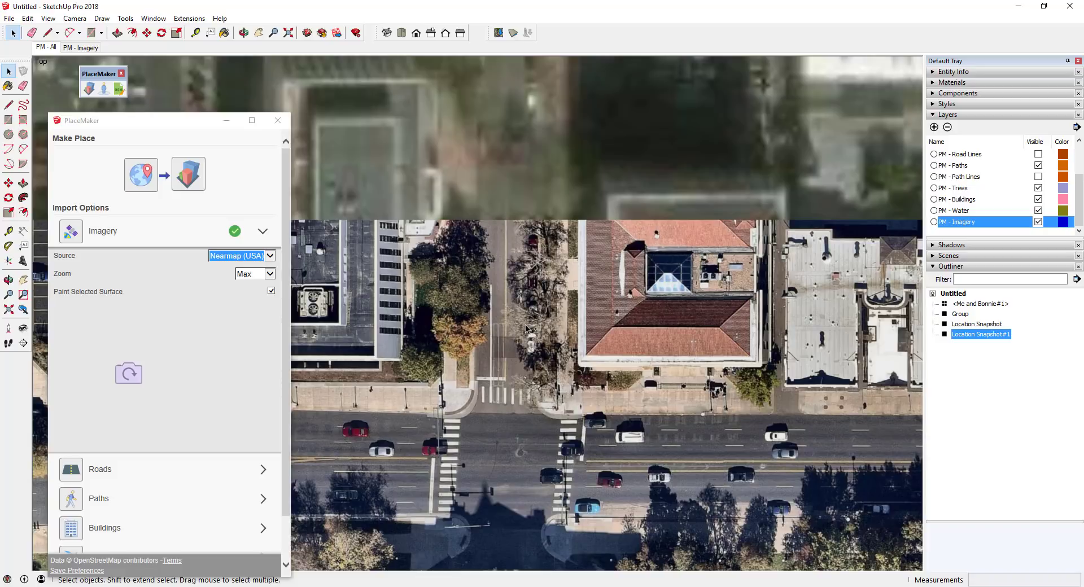
shift+middle_drag(525, 326, 531, 363)
shift+middle_drag(608, 457, 627, 291)
scroll(556, 263, down, 3)
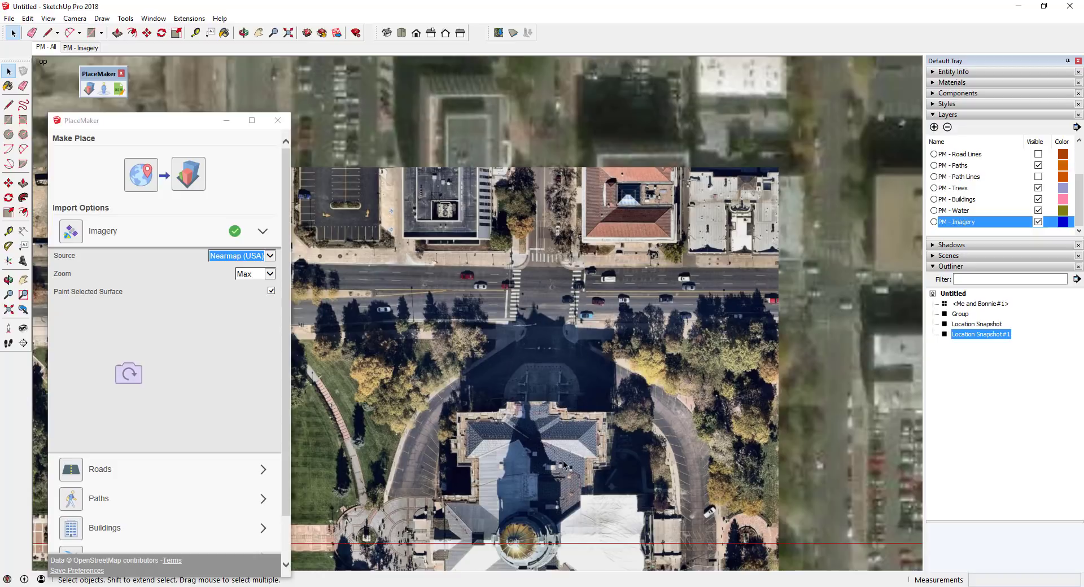
scroll(546, 268, down, 2)
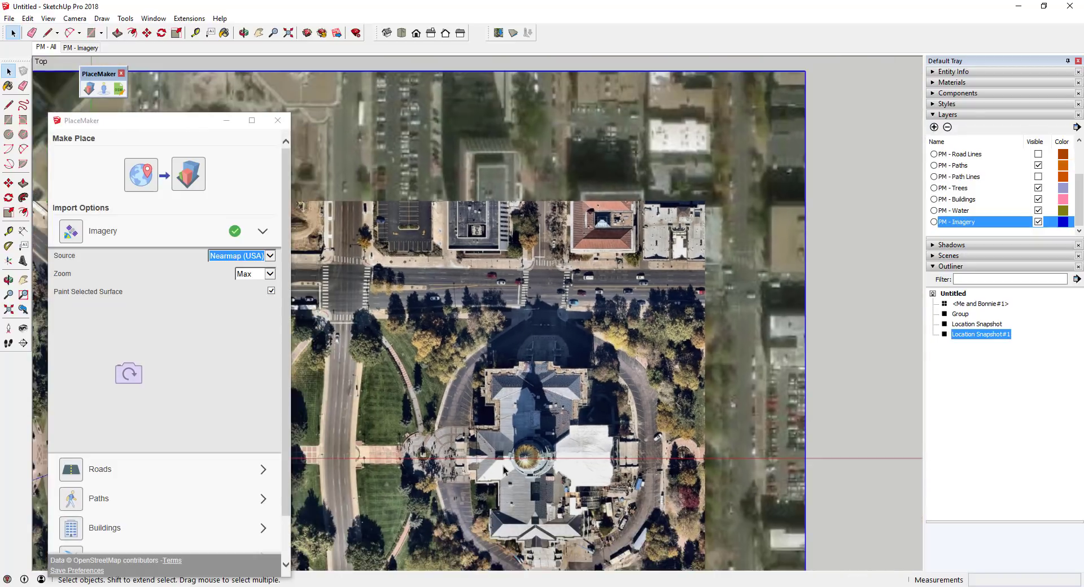
scroll(510, 476, up, 2)
scroll(626, 220, down, 3)
scroll(568, 380, up, 1)
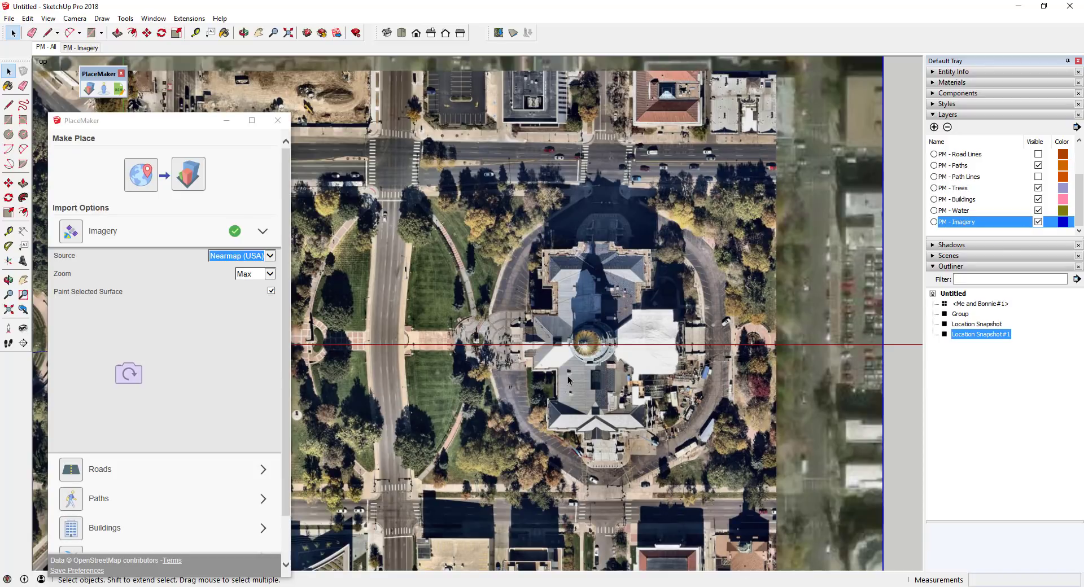
- Switch to the 901_New_York_Ave model and examine the detailed office building and the residential tower beside it
click(375, 586)
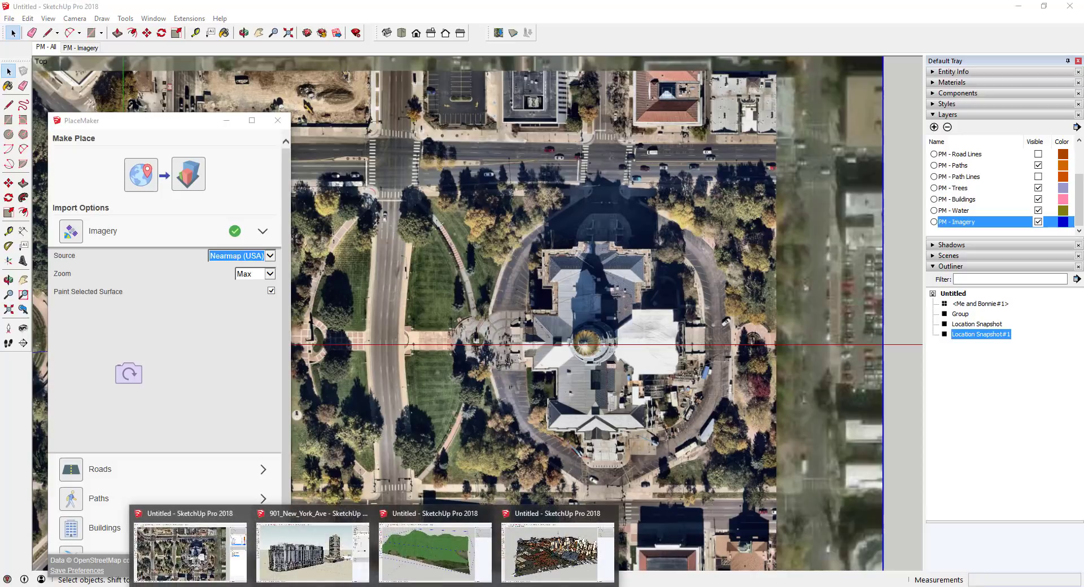
click(313, 546)
middle_drag(763, 259, 698, 239)
scroll(653, 289, down, 2)
scroll(909, 361, up, 1)
scroll(909, 361, up, 2)
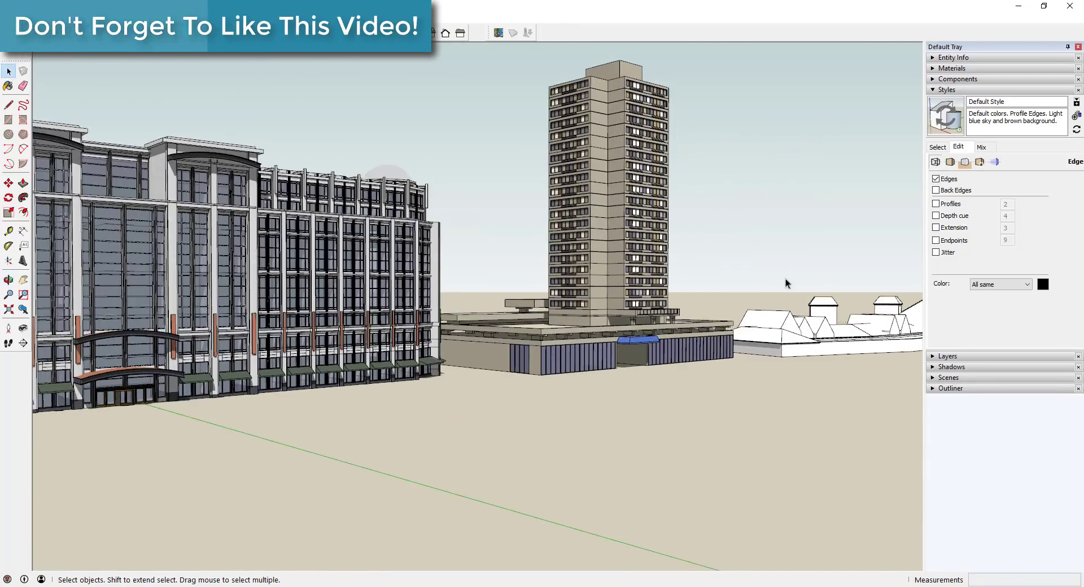
scroll(658, 252, down, 3)
scroll(440, 290, up, 2)
middle_drag(441, 293, 499, 248)
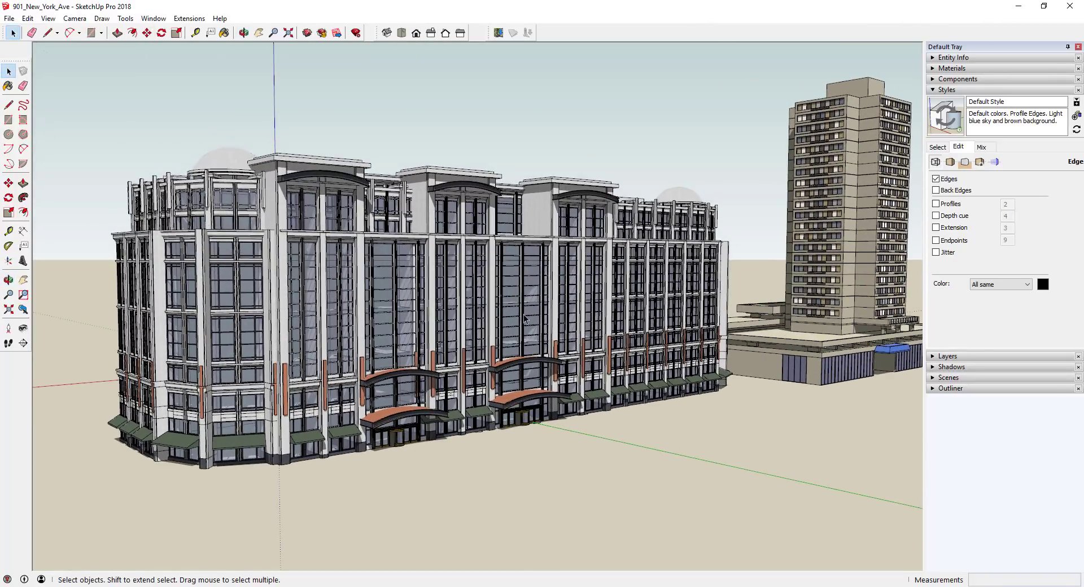
- Examine the plain white massing building and the small dark-roofed house beyond the tower, and return to the office building
scroll(525, 319, down, 5)
middle_drag(860, 314, 702, 377)
scroll(702, 233, up, 1)
scroll(706, 248, up, 6)
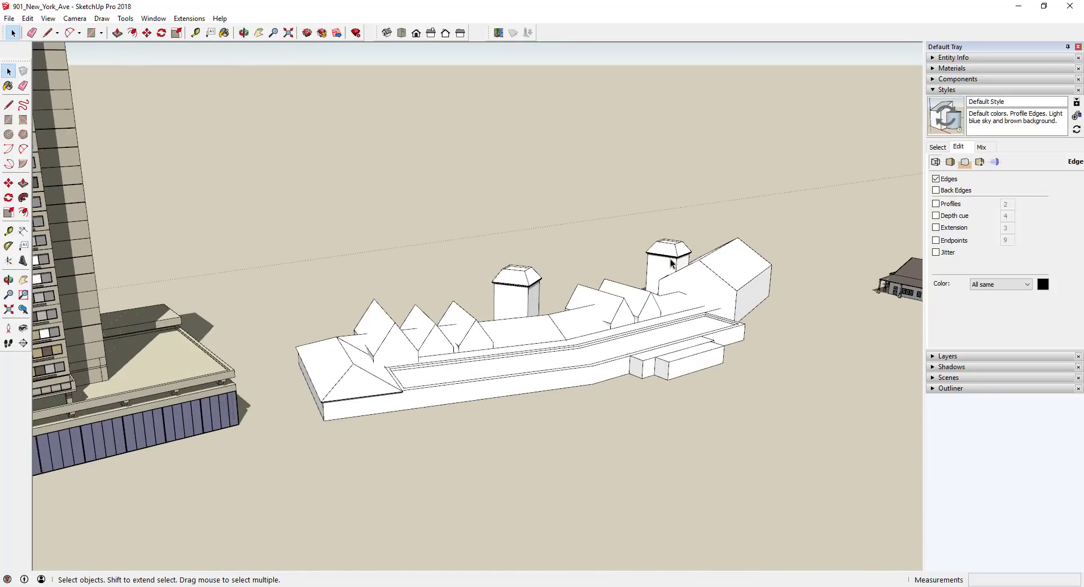
scroll(480, 328, down, 2)
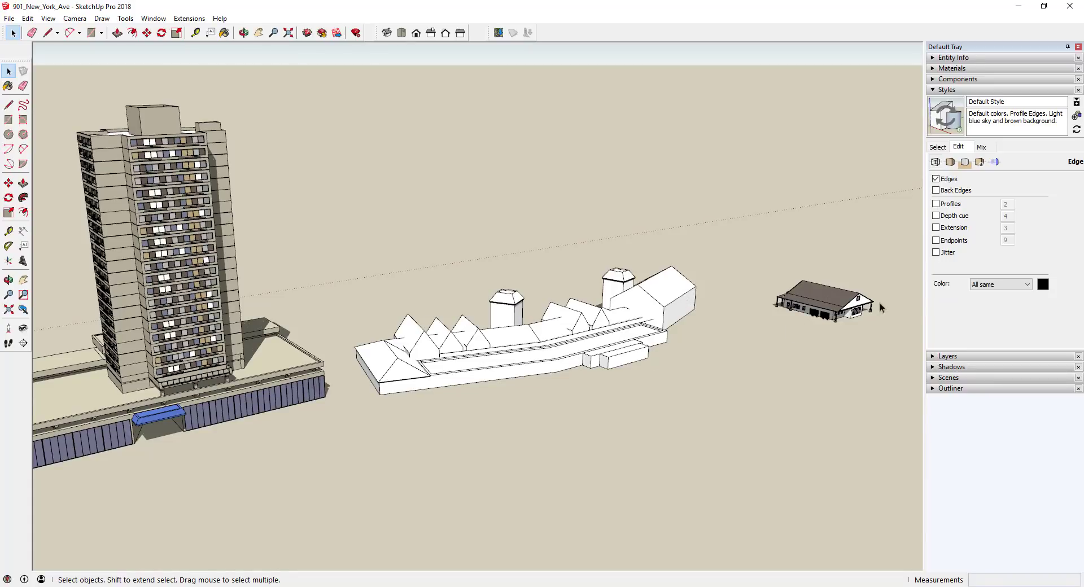
scroll(847, 311, up, 7)
middle_drag(840, 313, 742, 334)
scroll(728, 273, down, 4)
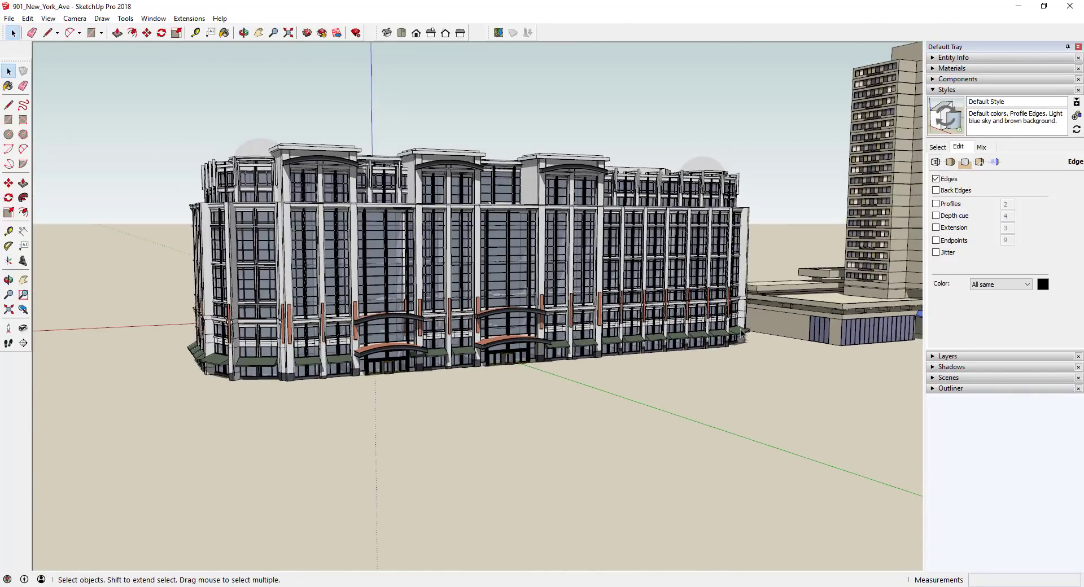
- Show the shadow settings for the office building model and set the shadow time to 02:27 PM
scroll(535, 269, up, 2)
middle_drag(652, 236, 801, 237)
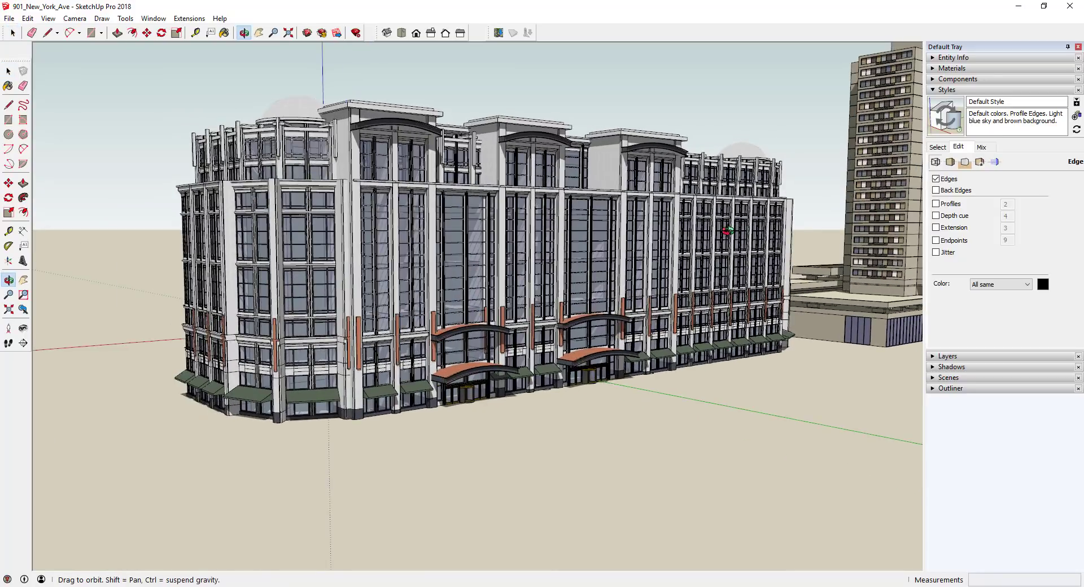
scroll(833, 394, up, 2)
scroll(446, 232, up, 3)
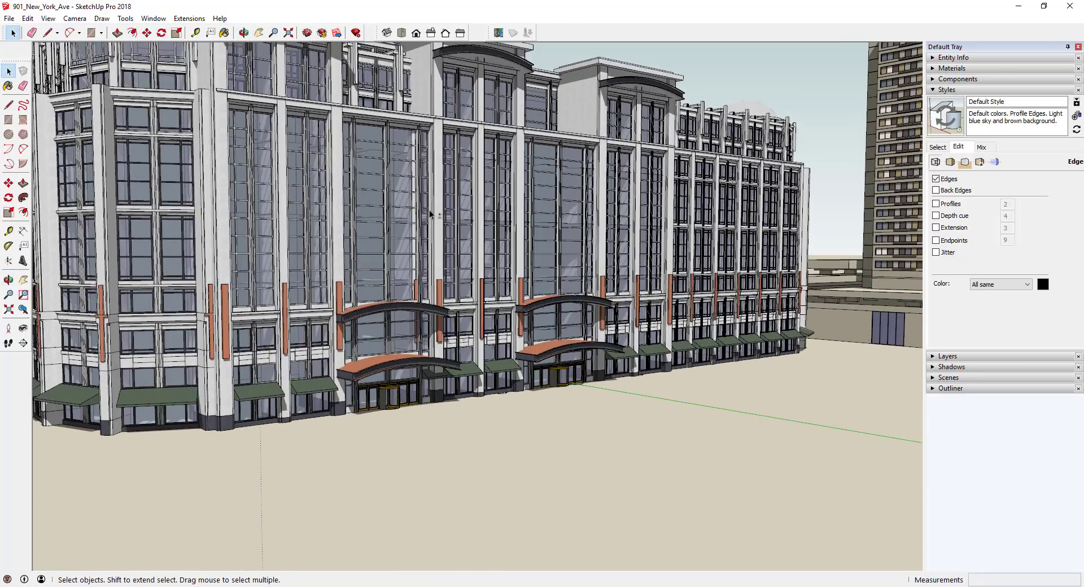
middle_drag(468, 224, 542, 243)
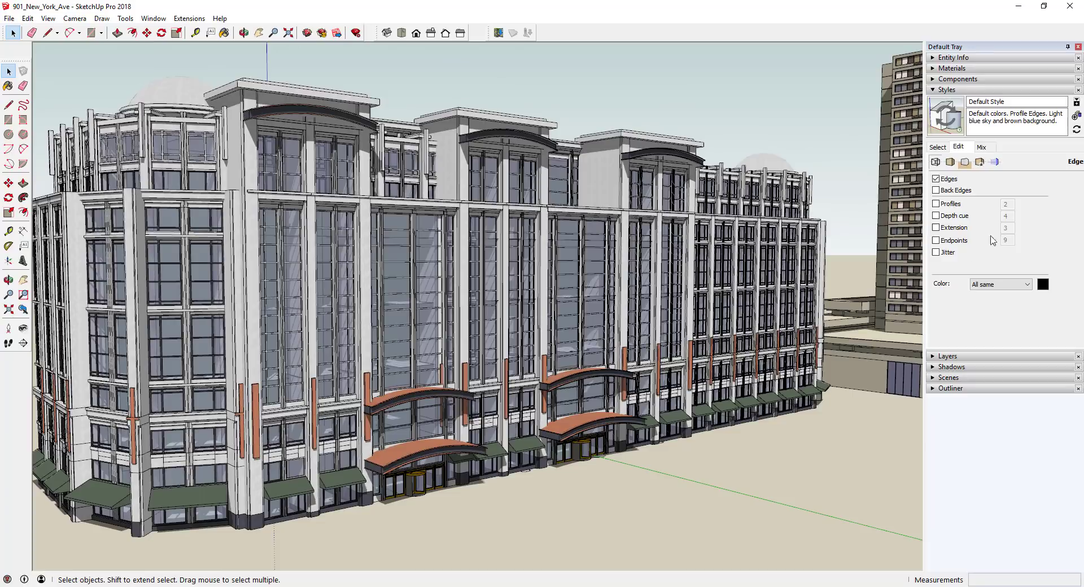
click(932, 367)
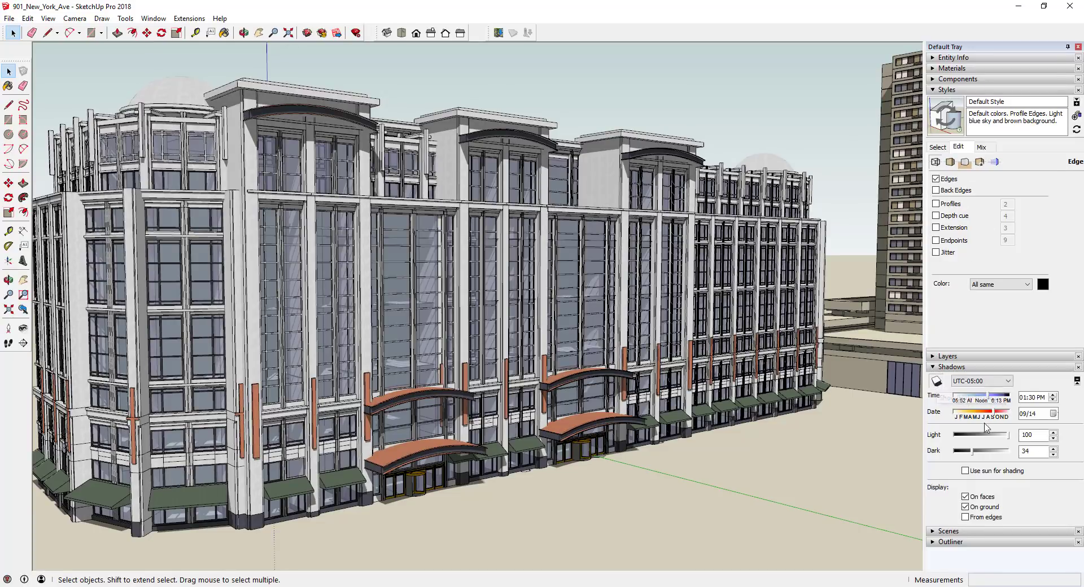
drag(992, 399, 993, 397)
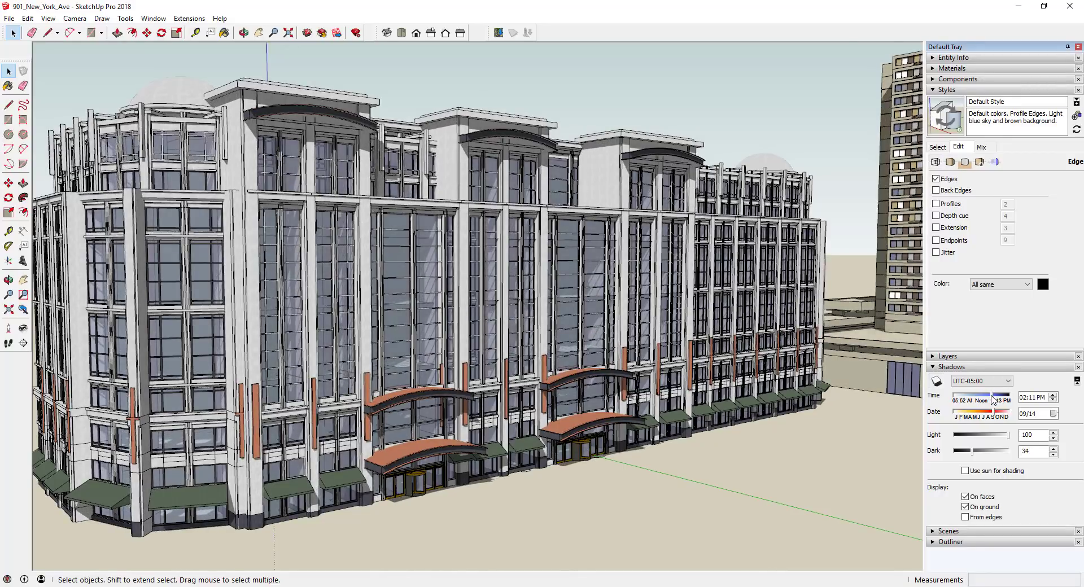
scroll(445, 312, up, 4)
scroll(798, 289, down, 1)
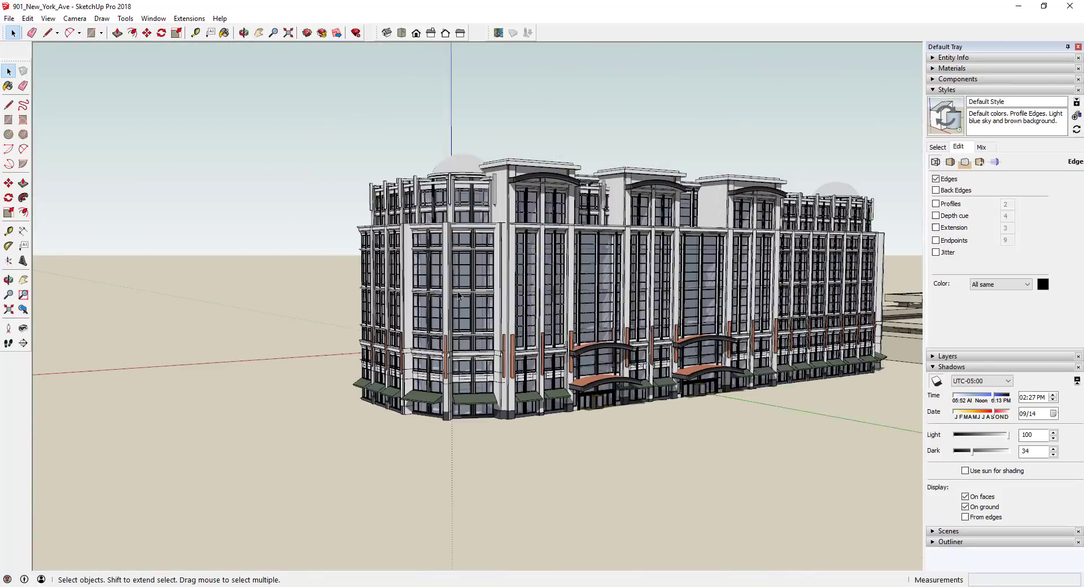
- Examine the office building's corner, front facade and roof, comparing its level of detail with the neighbouring tower and white massing building
middle_drag(459, 294, 404, 295)
scroll(429, 260, up, 2)
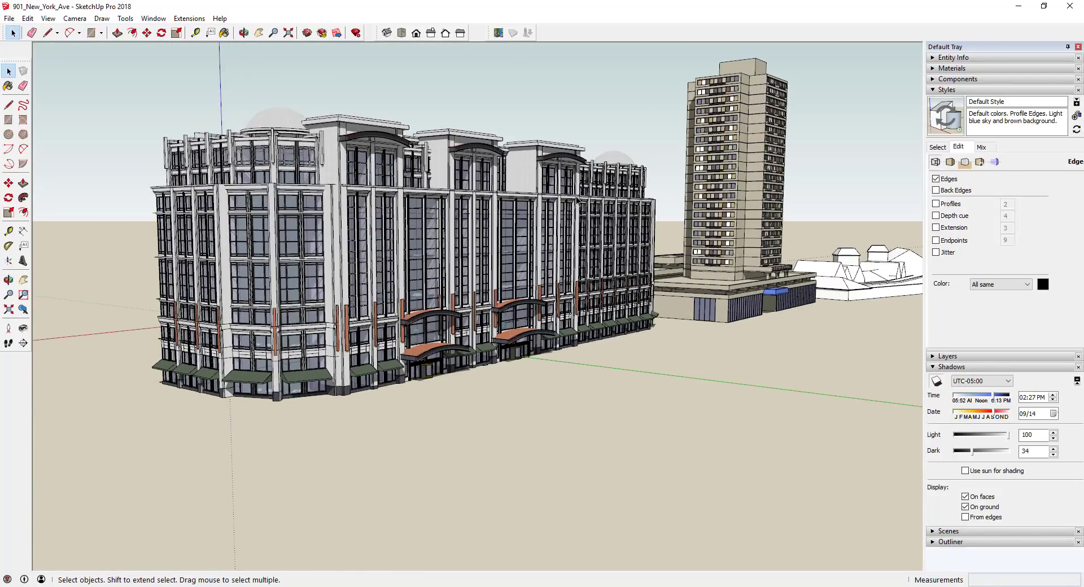
shift+middle_drag(576, 199, 550, 213)
scroll(775, 285, up, 1)
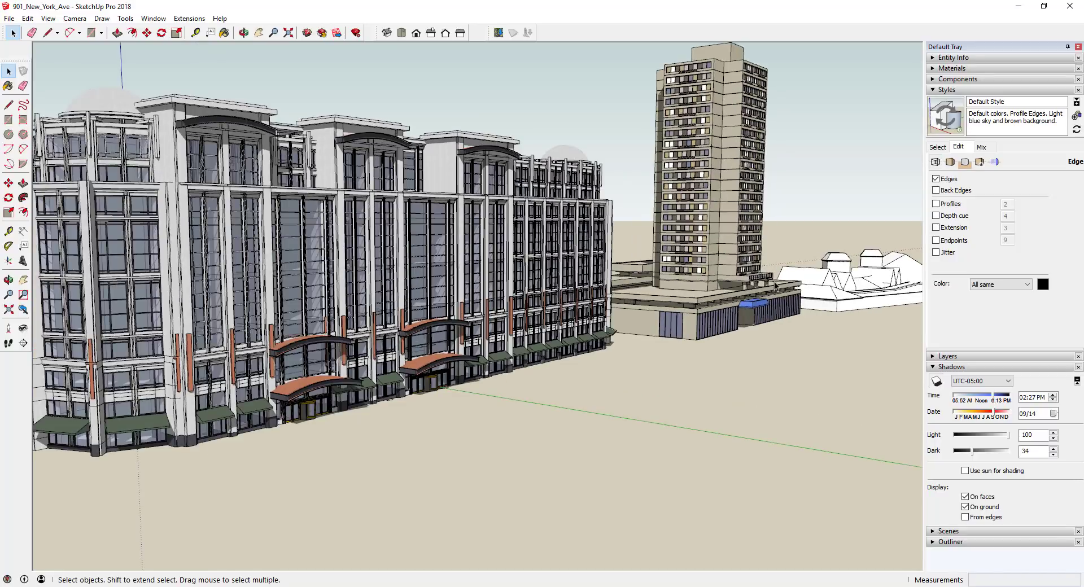
scroll(623, 212, down, 1)
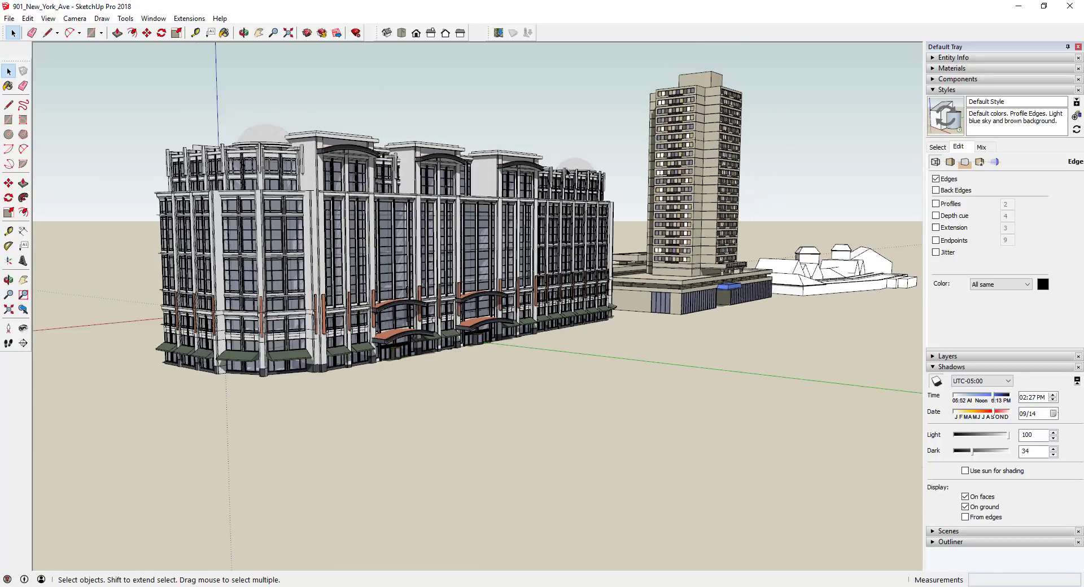
middle_drag(566, 173, 529, 286)
scroll(539, 244, up, 2)
scroll(529, 286, down, 2)
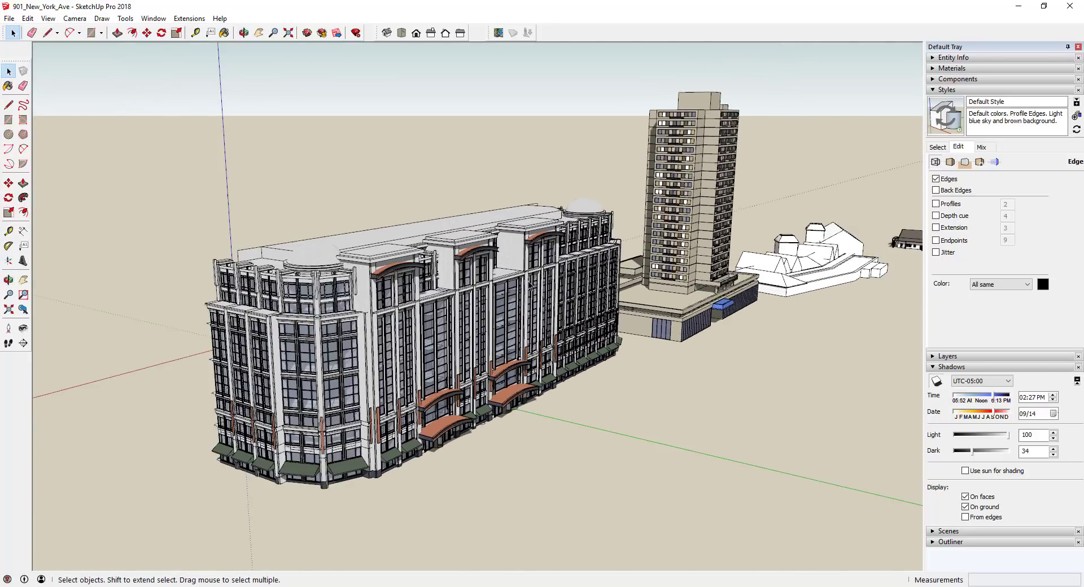
scroll(493, 307, up, 1)
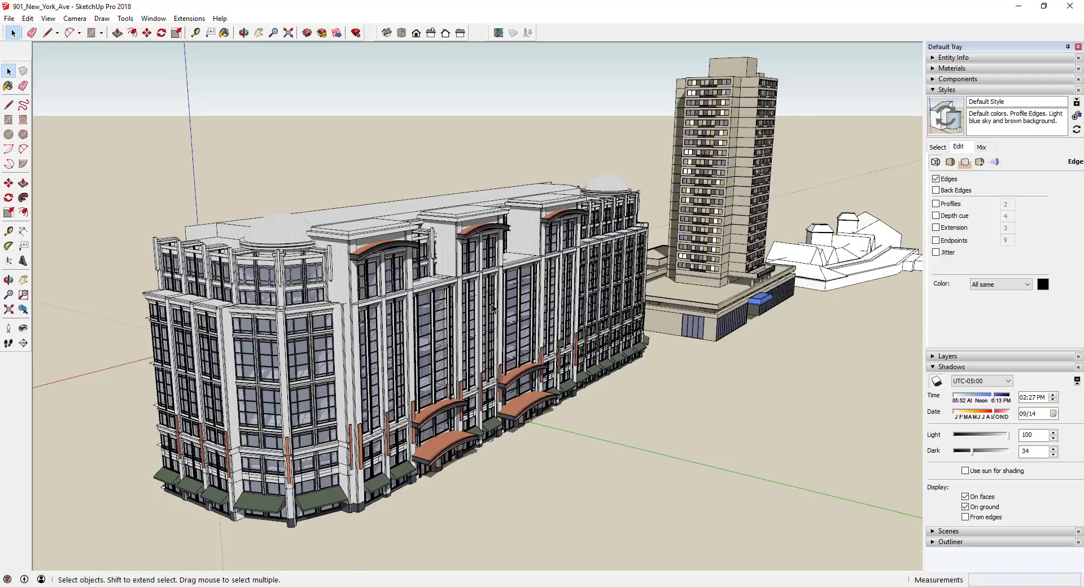
middle_drag(712, 322, 672, 292)
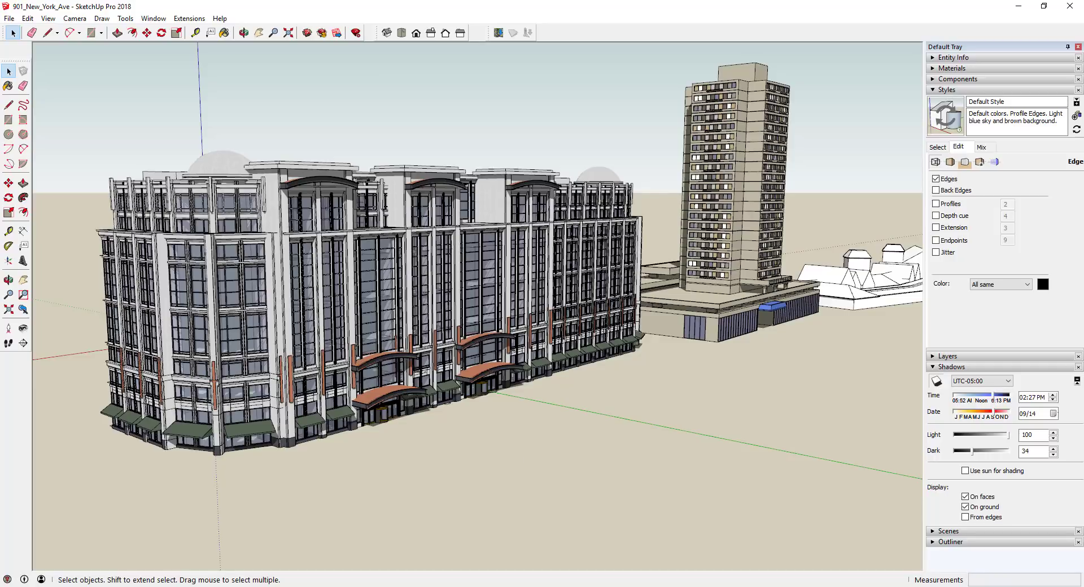
- Switch to the browser's BuildingMaker Service page and read its introduction on ordering more 3D buildings
mouse_move(398, 585)
click(468, 542)
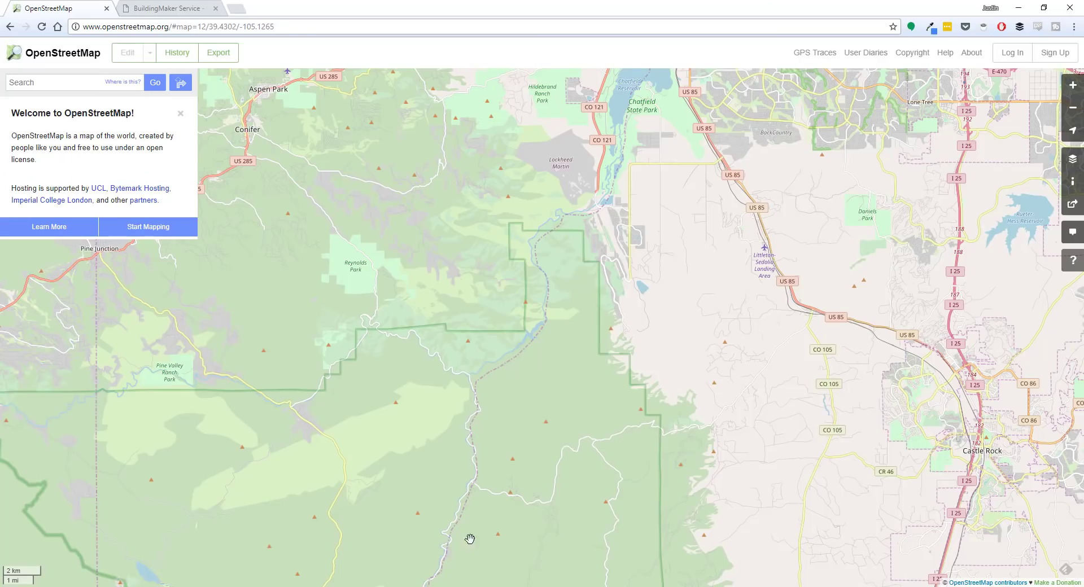
click(172, 7)
scroll(504, 172, up, 6)
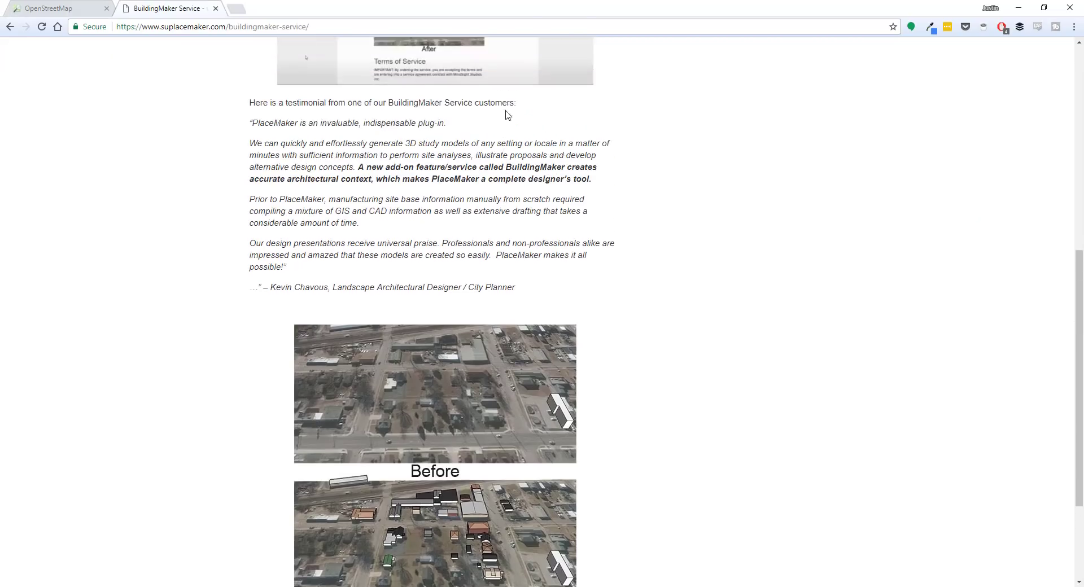
scroll(791, 217, up, 5)
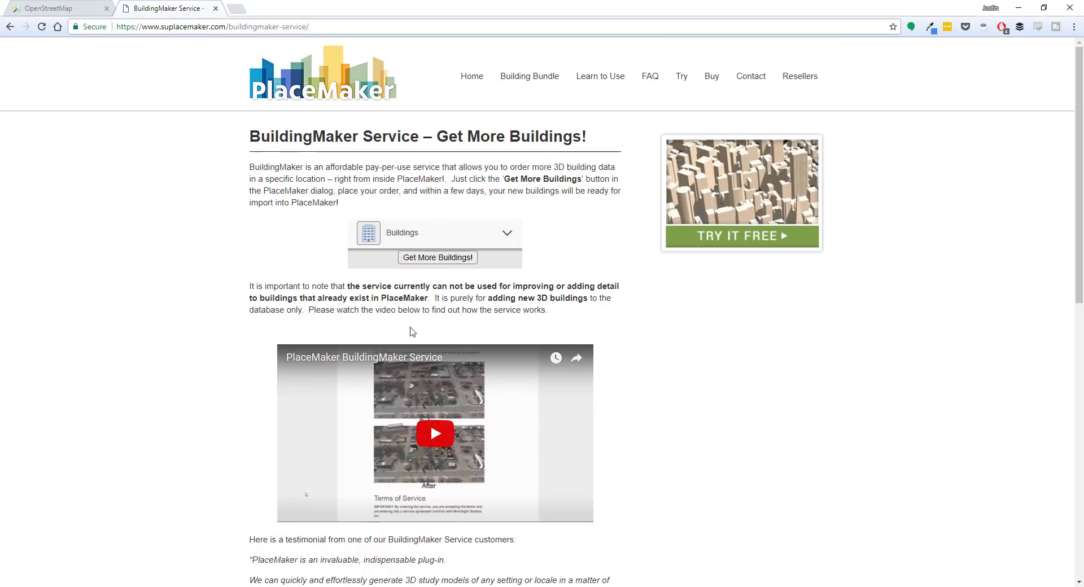
- Compare the Before and After aerial images on the BuildingMaker Service page and recheck the service description
scroll(561, 303, down, 9)
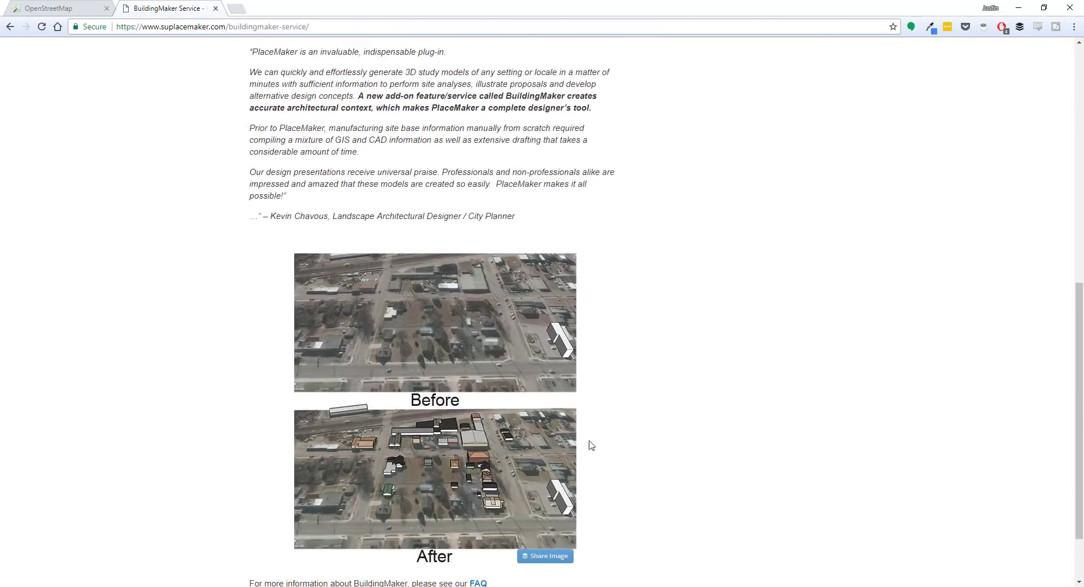
scroll(444, 446, down, 2)
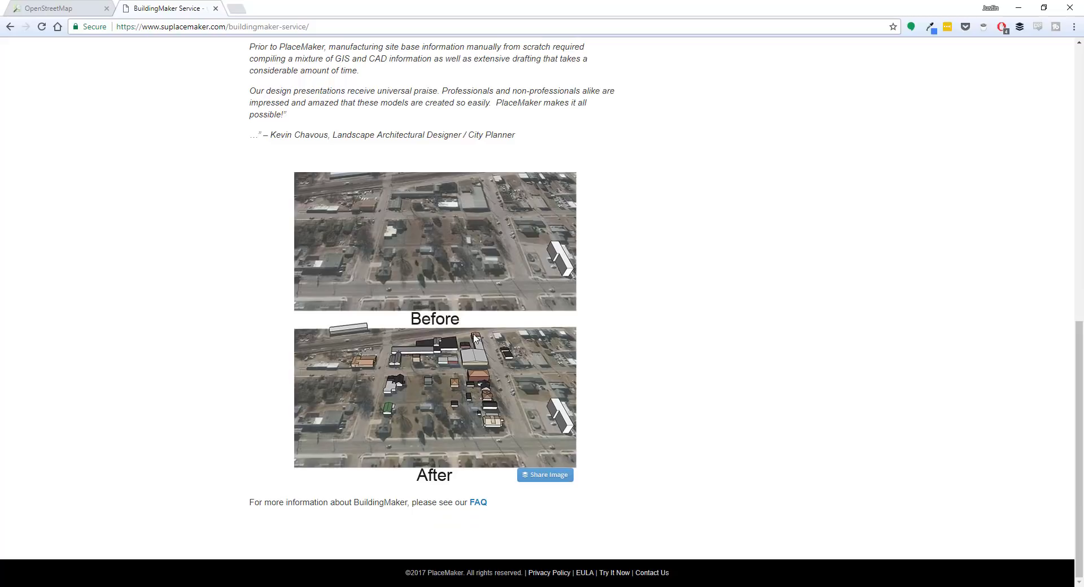
scroll(477, 418, up, 1)
scroll(478, 418, down, 1)
scroll(404, 310, up, 1)
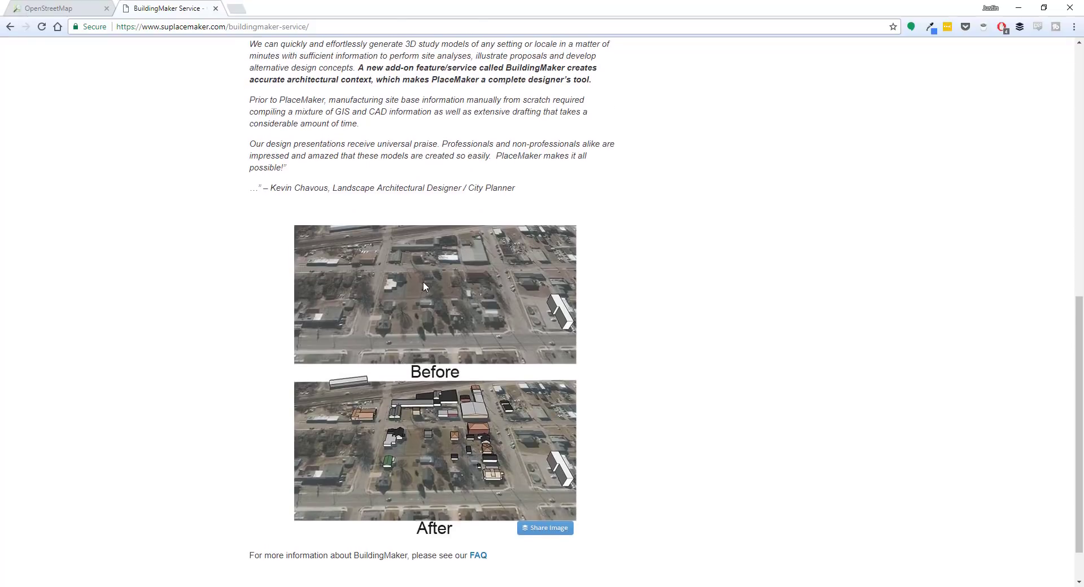
scroll(423, 281, down, 1)
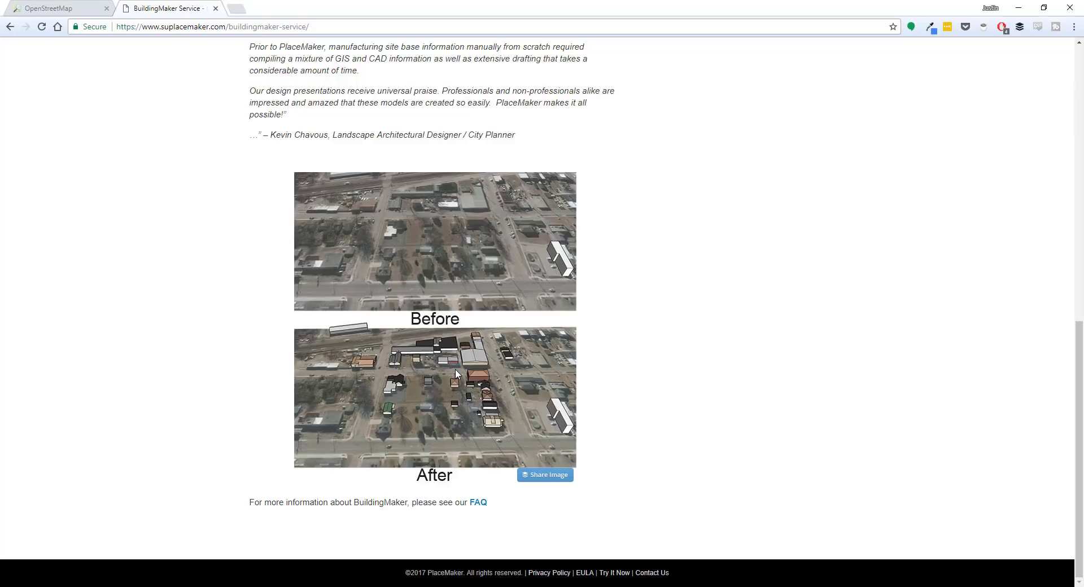
key(Home)
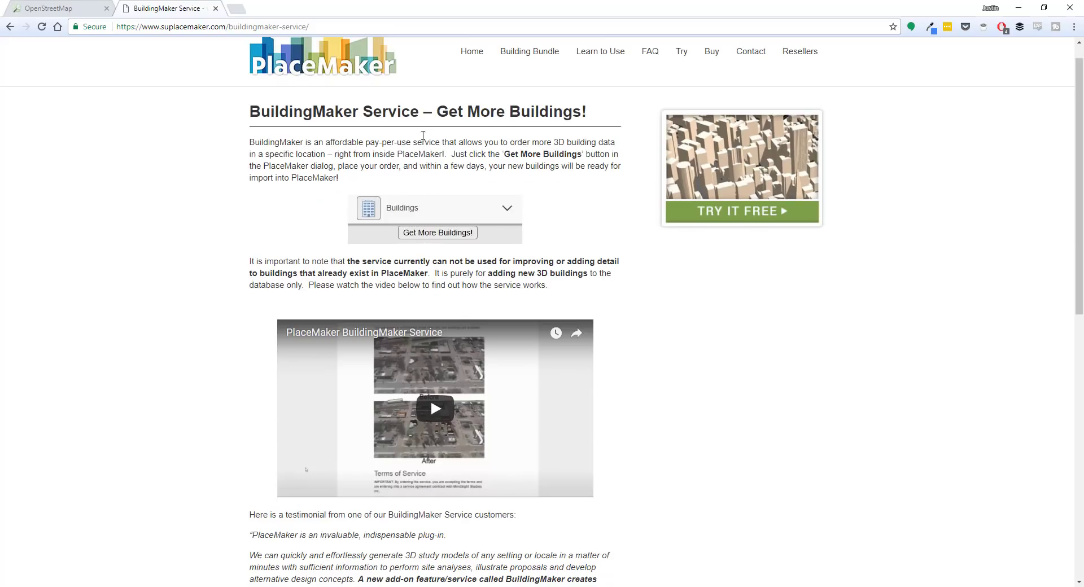
scroll(561, 186, down, 10)
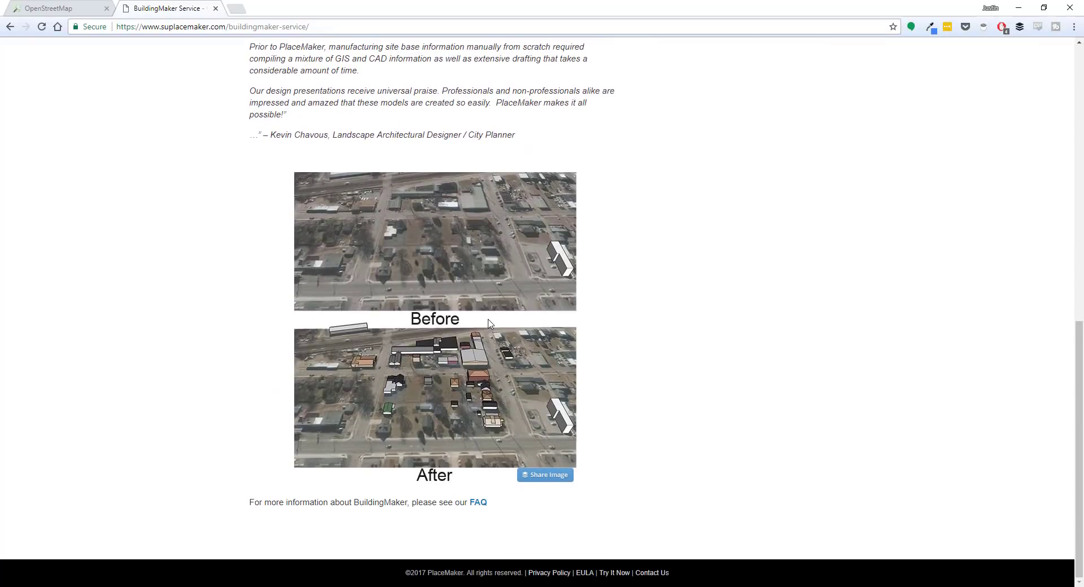